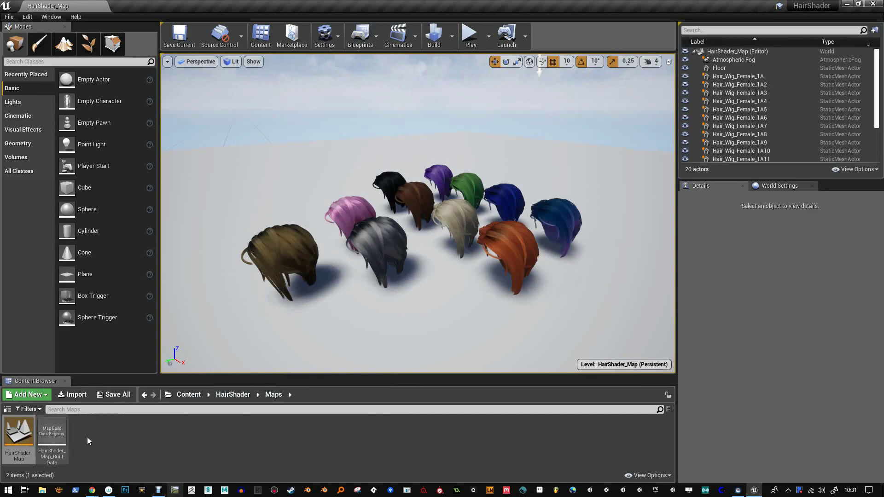
Select the olive-brown wig at the front of the level and examine its hair shading up close from several angles.
left_click_drag(374, 222, 449, 237)
left_click(353, 198)
key("f")
right_click_drag(448, 236, 430, 237)
left_click_drag(430, 236, 412, 238, "alt")
right_click_drag(412, 238, 411, 239)
left_click_drag(411, 238, 347, 234, "alt")
right_click_drag(348, 233, 316, 229)
left_click_drag(316, 229, 478, 225, "alt")
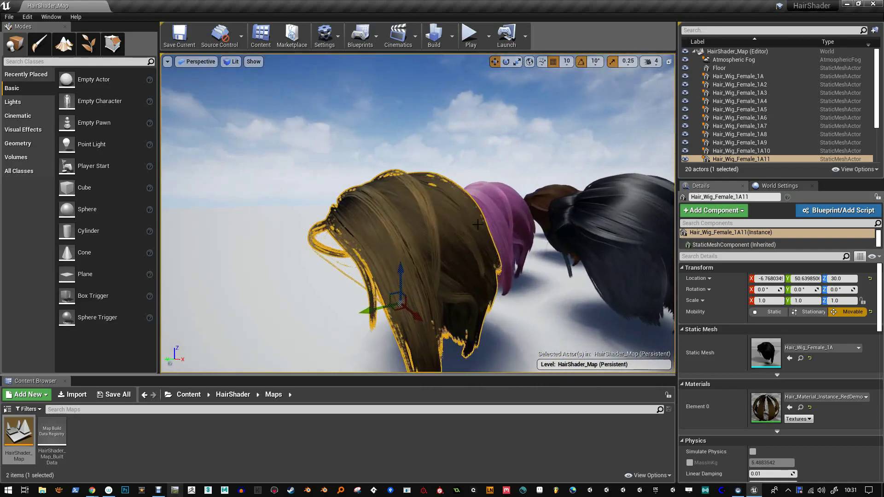
left_click(418, 165)
left_click(424, 223)
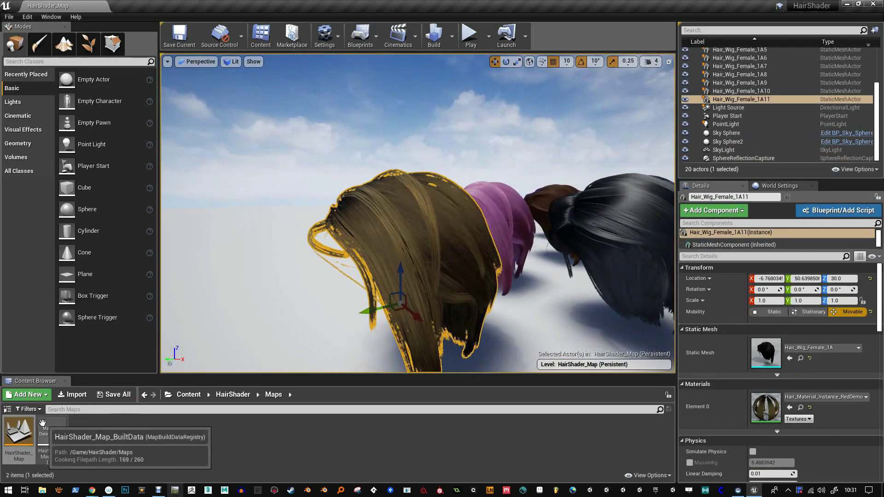
Show the folder tree in the Content Browser and make the browser area taller.
left_click(7, 409)
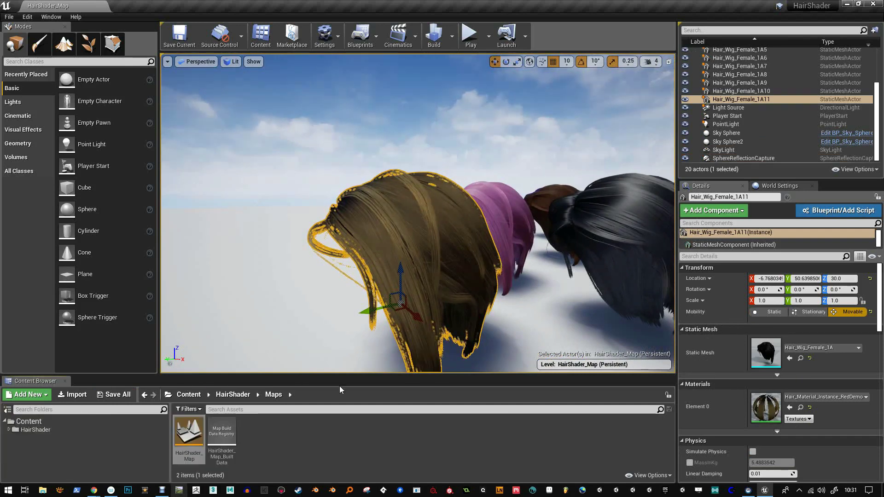
left_click_drag(339, 375, 339, 358)
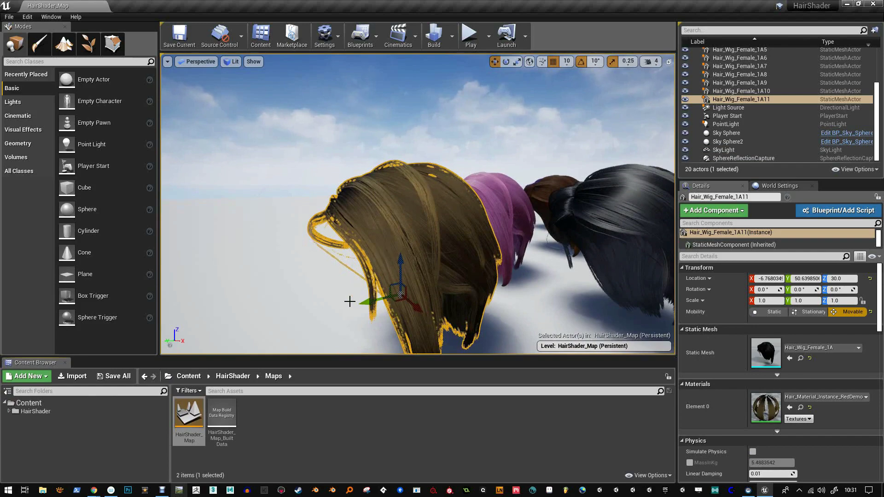
right_click_drag(348, 299, 341, 304)
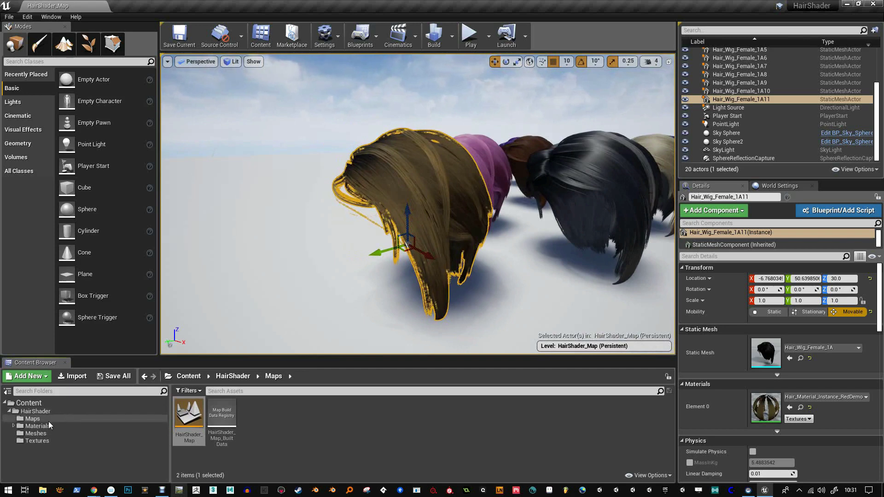
Open the Hair_Material_Master material from the HairShader Materials/MaterialMaster folder.
left_click(50, 426)
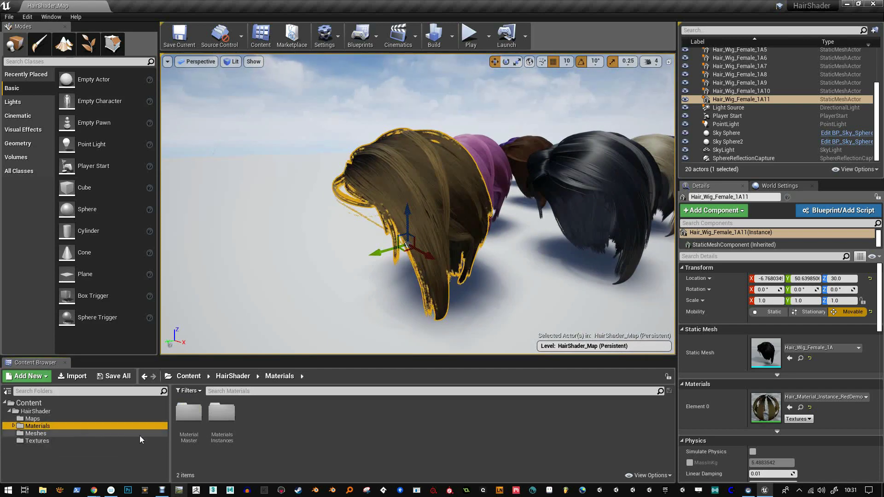
left_click(187, 416)
double_click(187, 416)
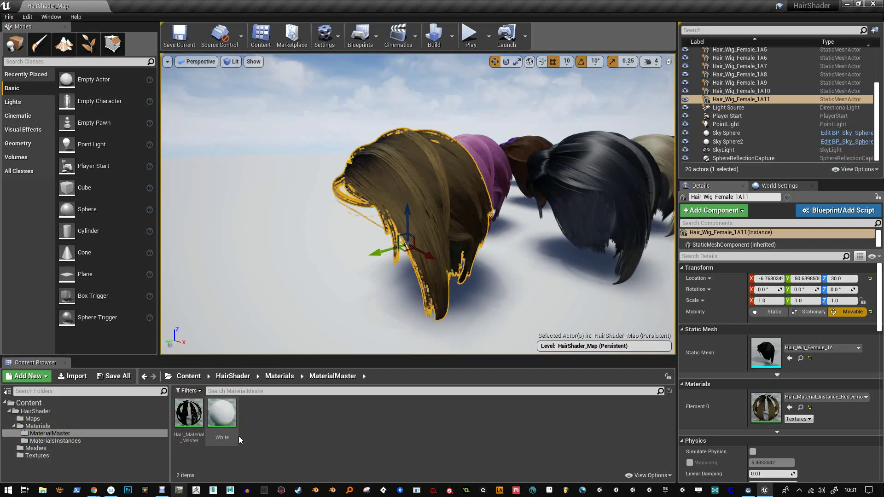
double_click(186, 417)
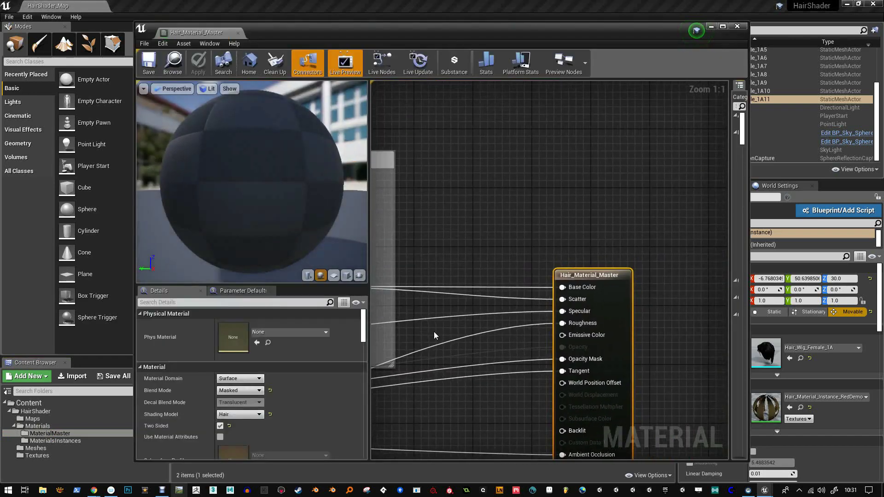
Examine the Base Colors, Base Textures and RootTipColor RGB controller groups in the master material graph.
scroll(488, 309, "down", 7)
right_click_drag(542, 326, 686, 275)
scroll(687, 274, "down", 3)
right_click_drag(524, 330, 690, 366)
scroll(560, 341, "up", 4)
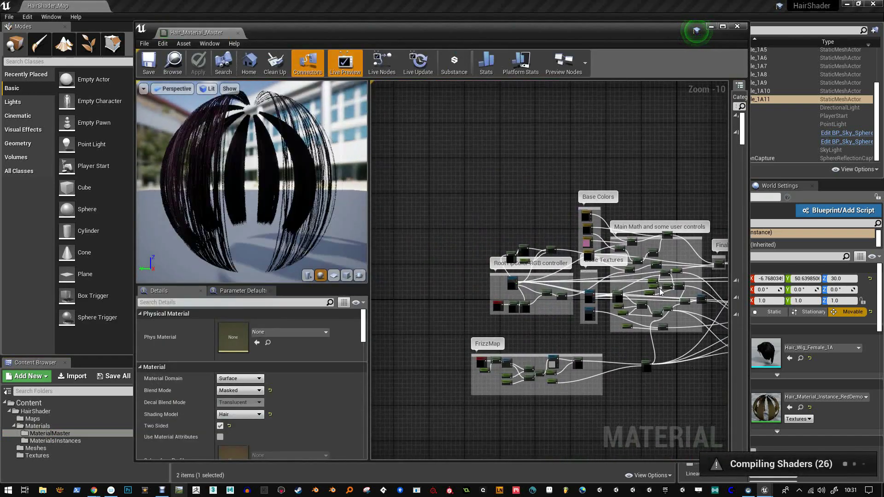
scroll(553, 222, "up", 2)
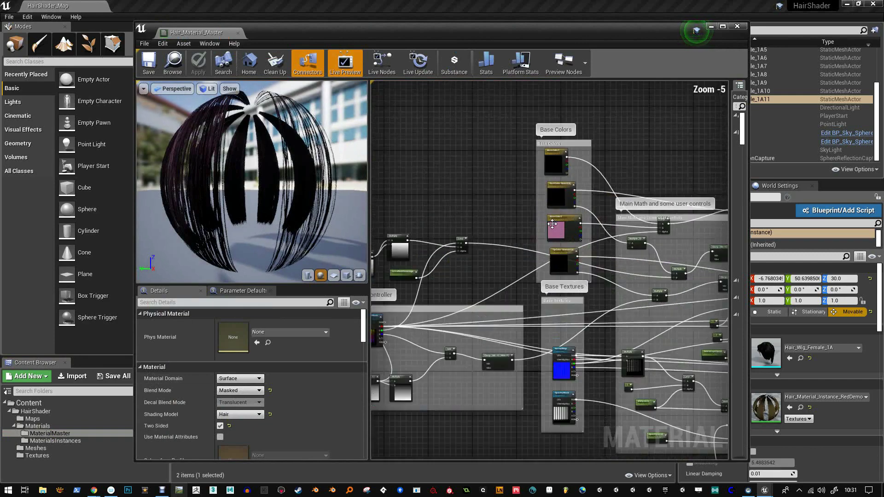
scroll(546, 271, "down", 1)
right_click_drag(535, 302, 607, 176)
scroll(475, 217, "up", 4)
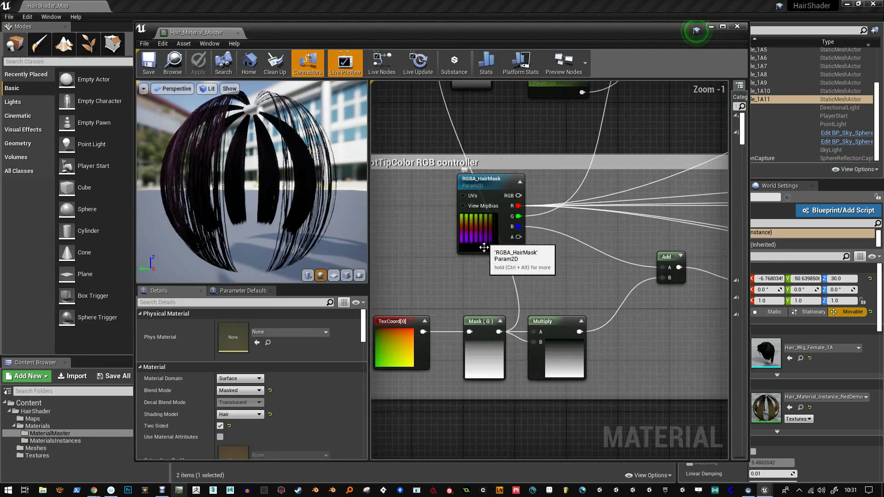
scroll(507, 299, "down", 4)
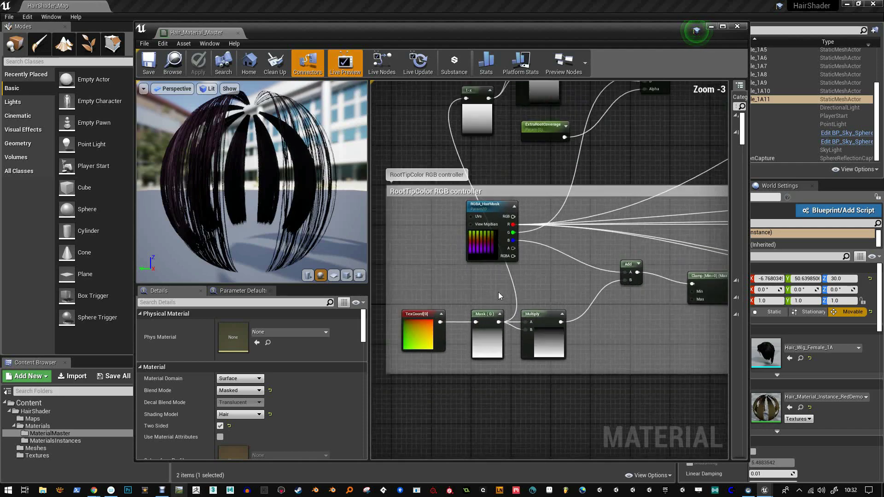
Examine the main math, user adjustment and Scatter Control groups through to the result node, and close the master material.
right_click_drag(562, 341, 467, 264)
scroll(486, 297, "down", 3)
right_click_drag(507, 284, 505, 254)
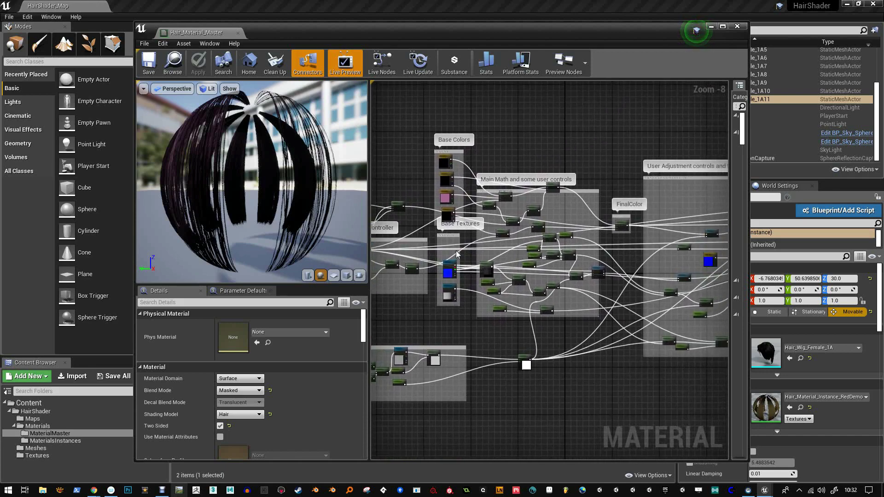
right_click_drag(540, 281, 486, 265)
scroll(495, 224, "up", 1)
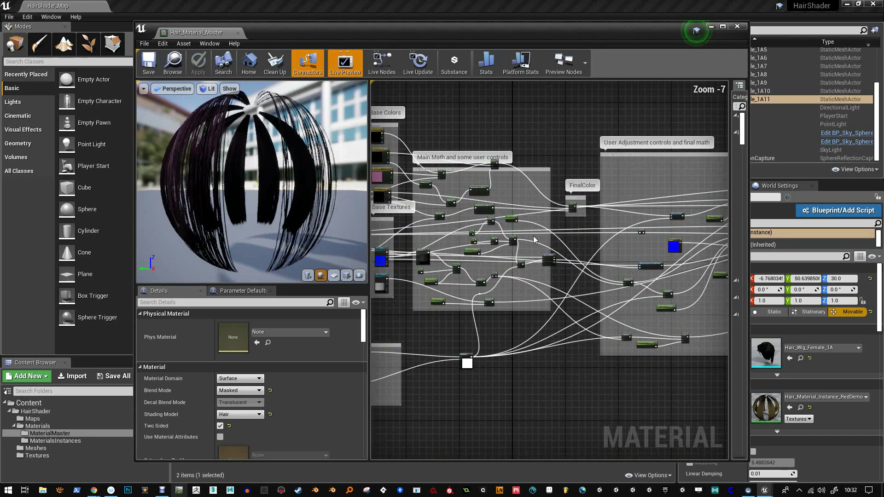
right_click_drag(557, 240, 462, 217)
right_click_drag(490, 250, 517, 265)
right_click_drag(435, 245, 457, 261)
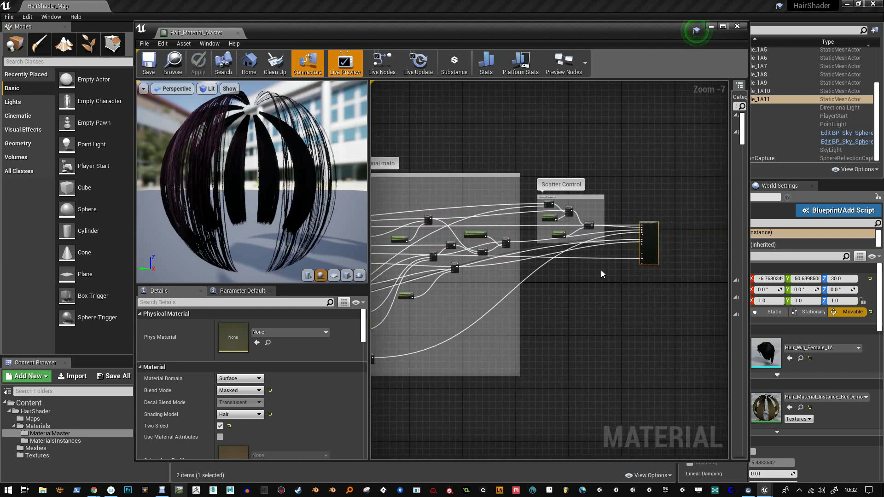
scroll(644, 261, "up", 4)
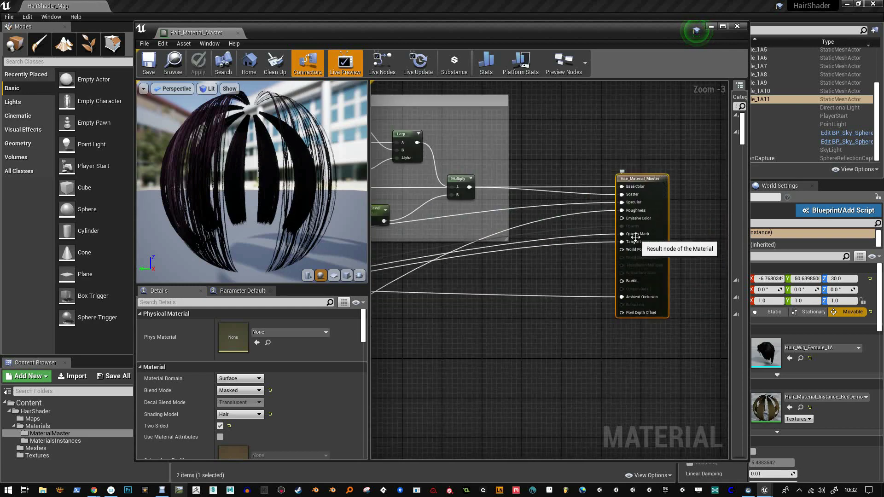
scroll(495, 146, "down", 1)
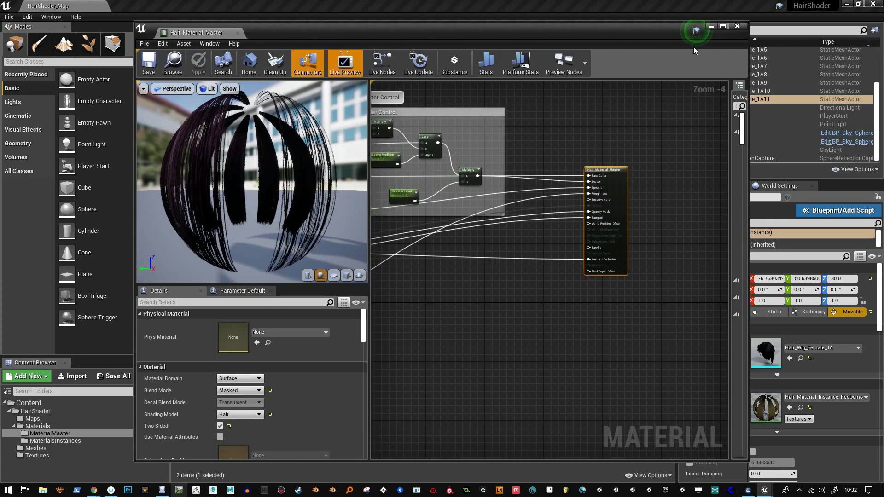
left_click(743, 26)
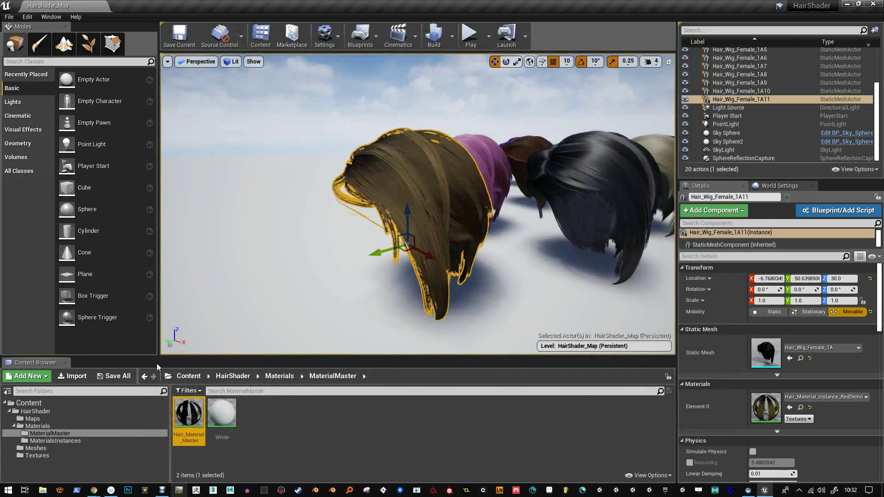
Open the MaterialsInstances folder and duplicate the selected olive-brown wig about 30 units along the Y axis.
left_click(53, 441)
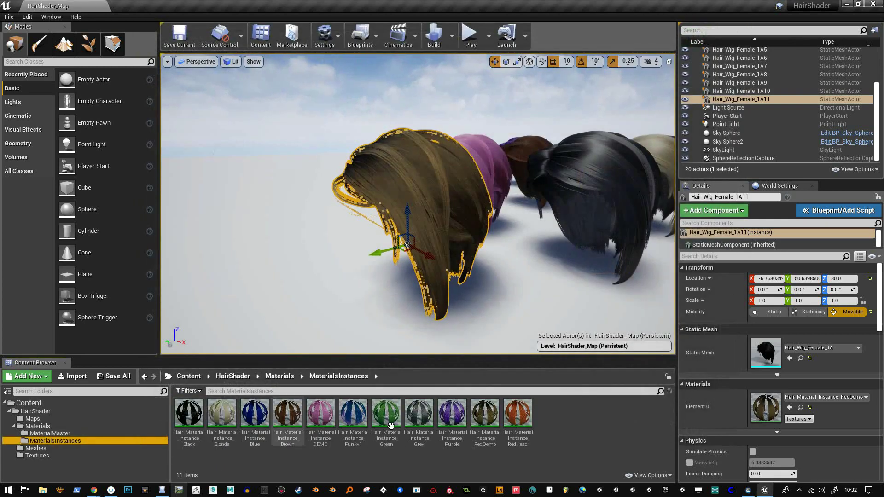
right_click_drag(484, 338, 475, 320)
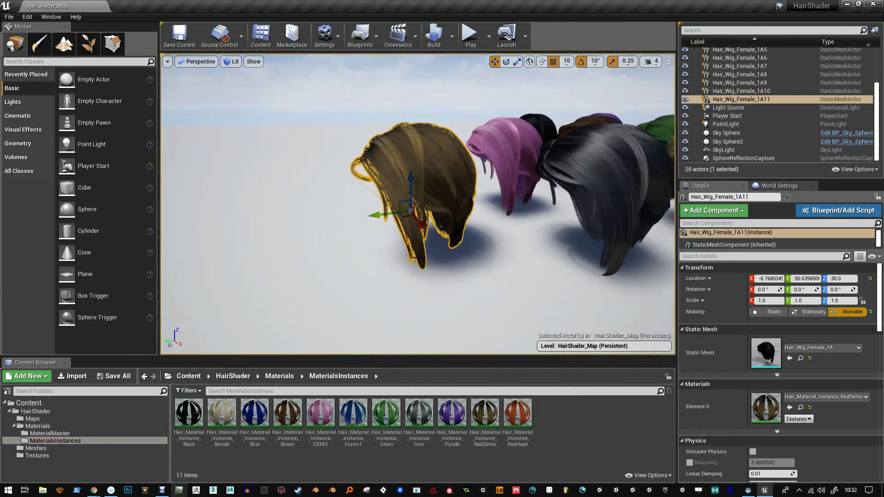
left_click_drag(392, 214, 243, 233, "alt")
Duplicate the Hair_Material_Instance_RedDemo material instance and name the copy Hair_Material_Instance_Demo2.
left_click(485, 415)
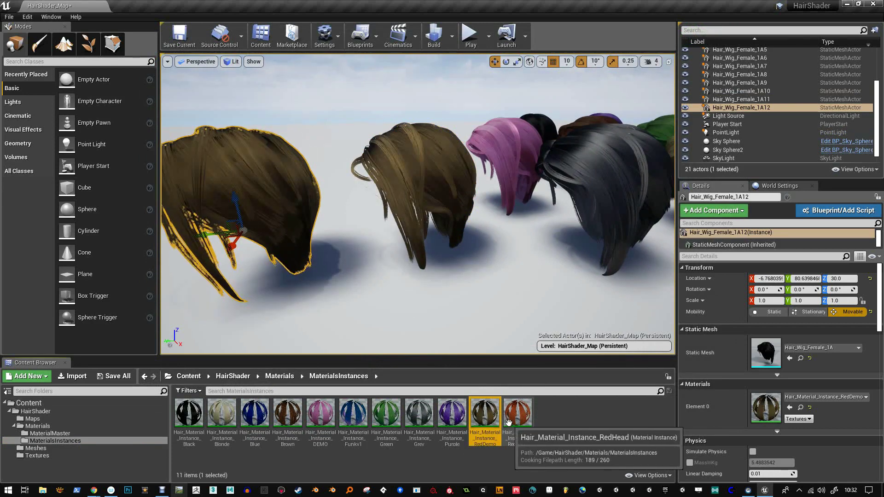
key("ctrl+w")
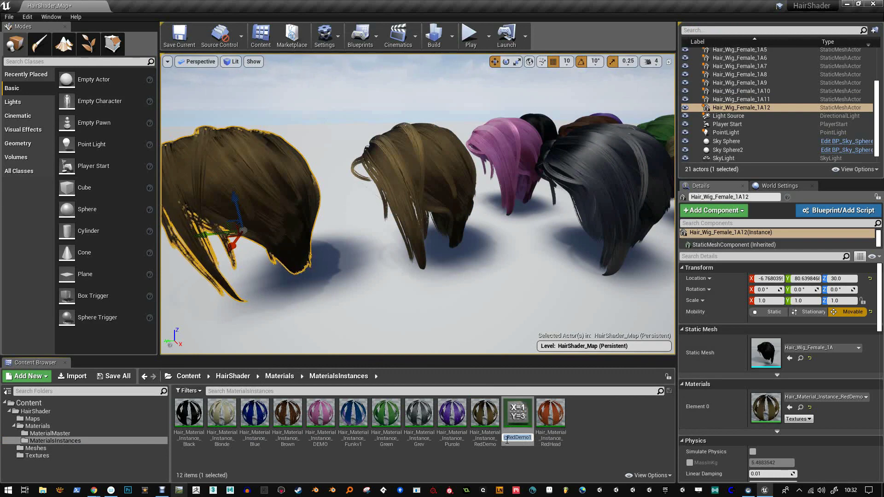
type("emo2")
key("Return")
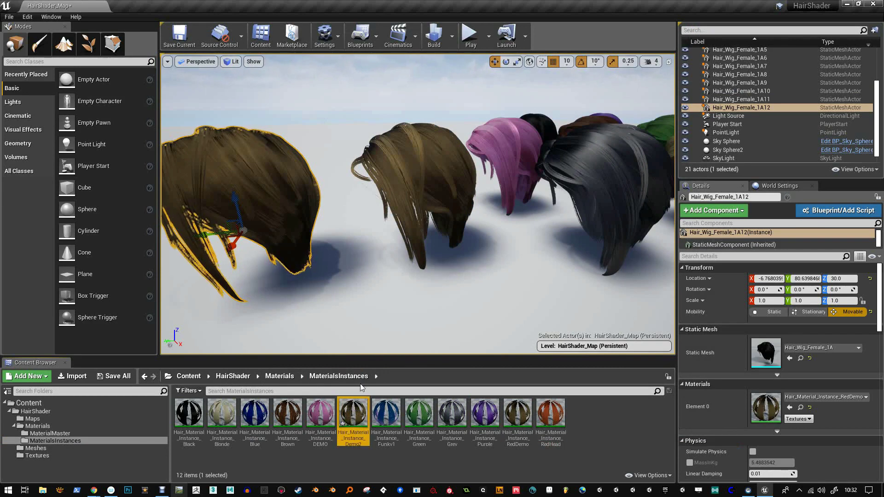
Bring the duplicated wig fully into view and open Hair_Material_Instance_Demo2 for editing.
right_click_drag(443, 278, 444, 278)
key("Left")
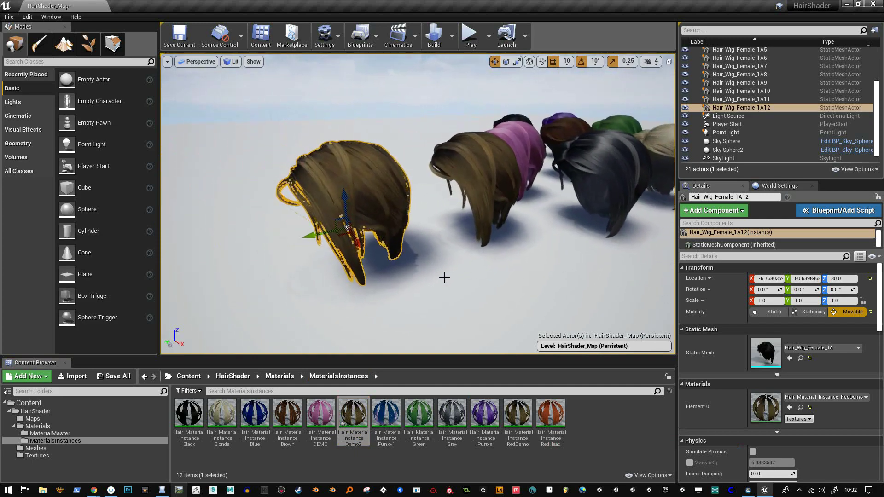
double_click(353, 412)
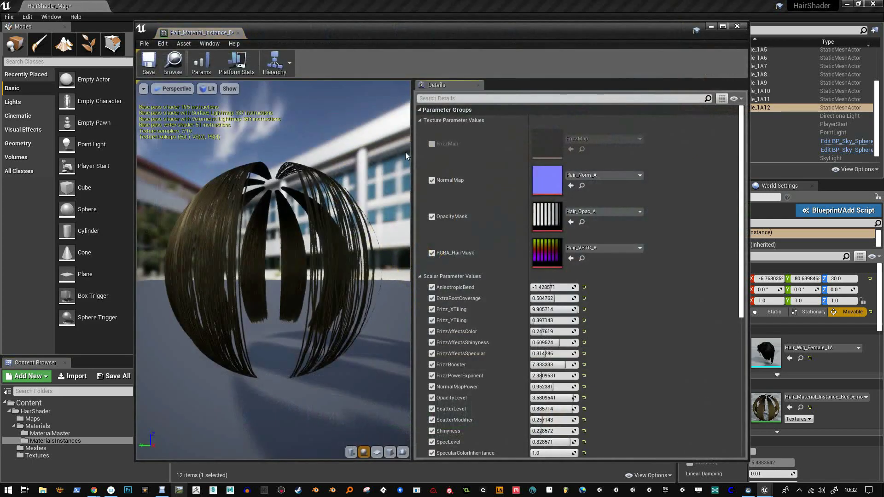
Arrange the material instance editor beside the duplicated wig, with a wider parameter area and a taller window.
left_click_drag(386, 29, 625, 17)
left_click_drag(374, 125, 570, 129)
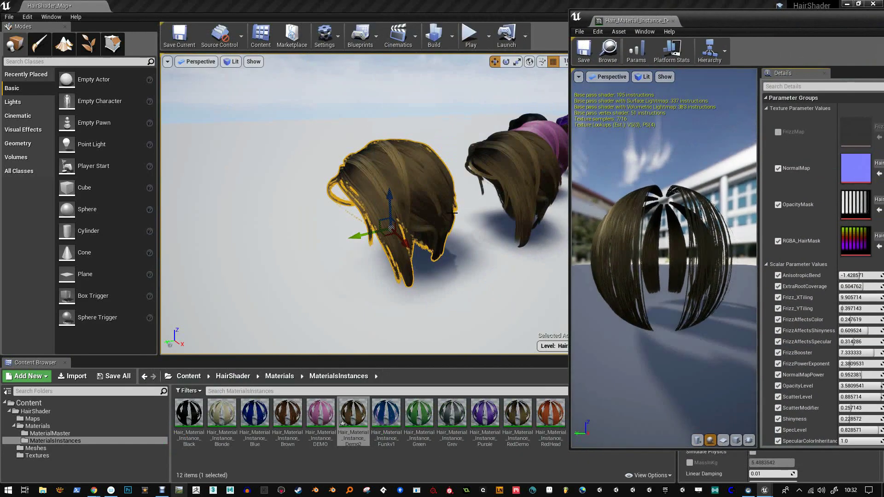
mouse_move(459, 215)
right_mouse_down()
mouse_move(489, 216)
mouse_move(468, 216)
right_mouse_up()
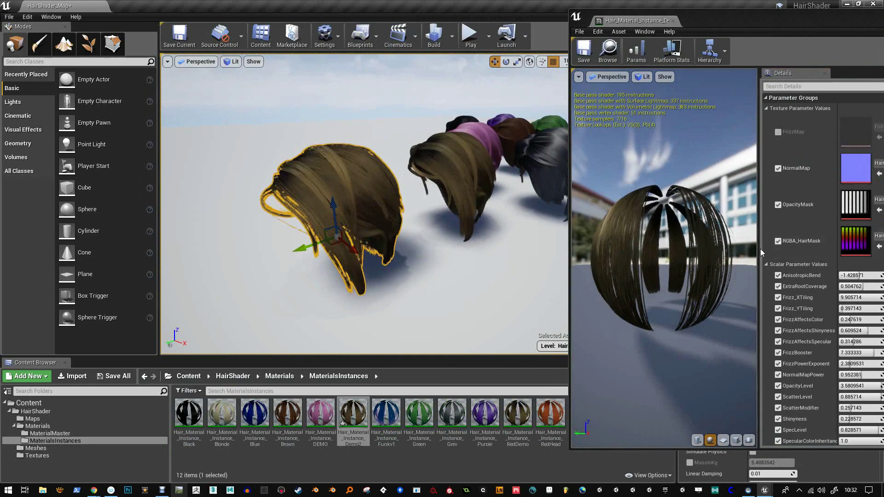
left_click_drag(759, 249, 671, 250)
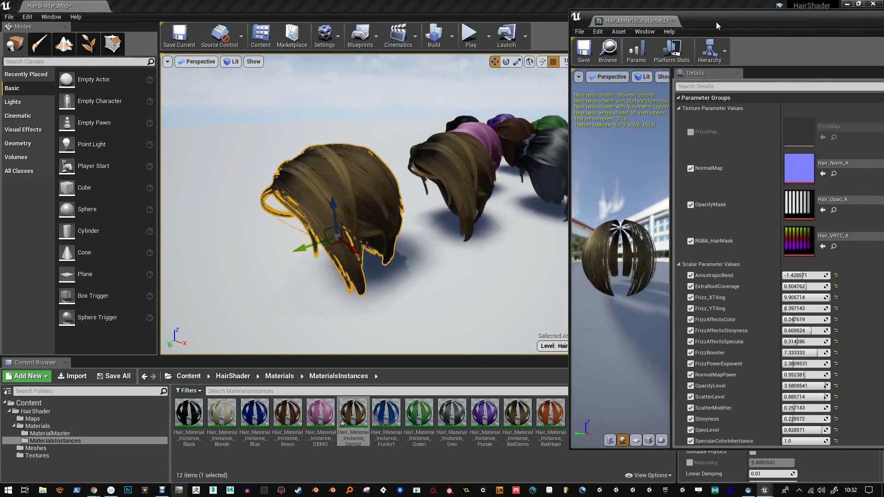
left_click_drag(717, 21, 685, 13)
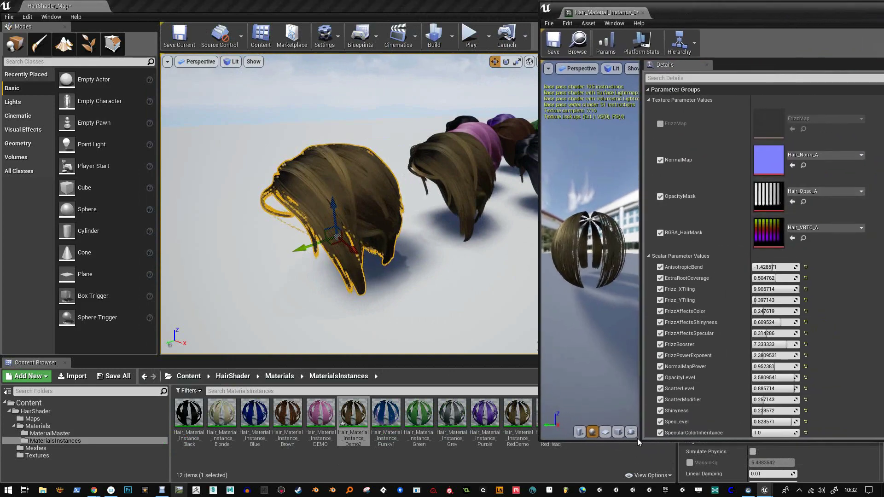
left_click_drag(638, 442, 638, 470)
Set the AnisotropicBend scalar parameter of the Demo2 material instance to about 4.095.
scroll(763, 304, "down", 3)
scroll(723, 304, "up", 1)
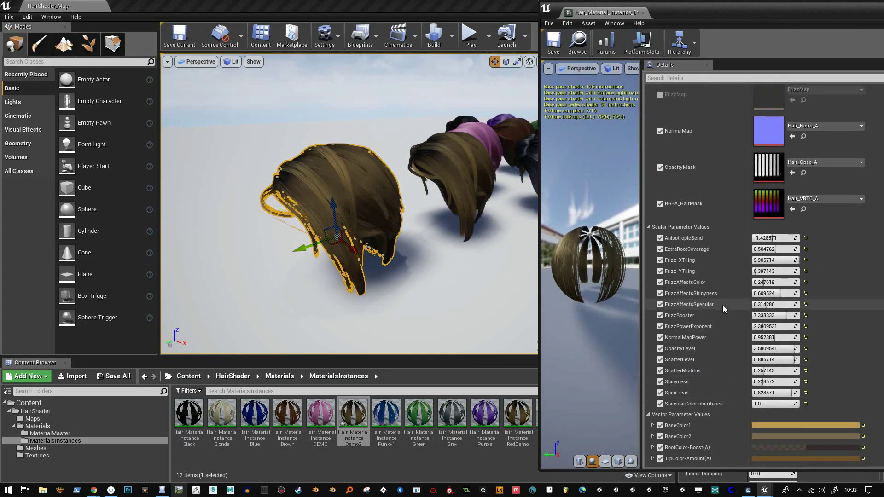
left_click_drag(772, 238, 763, 238)
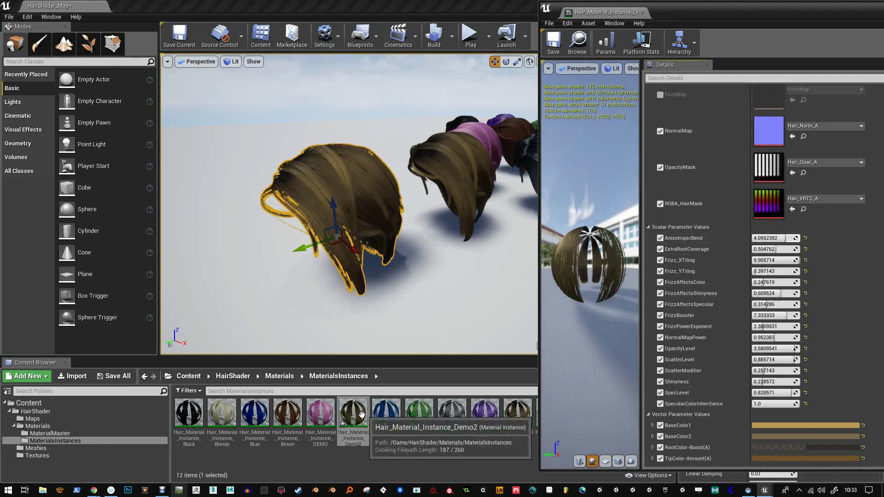
Apply Hair_Material_Instance_Demo2 to the duplicated wig, save the level and deselect the wig.
left_click_drag(359, 414, 338, 192)
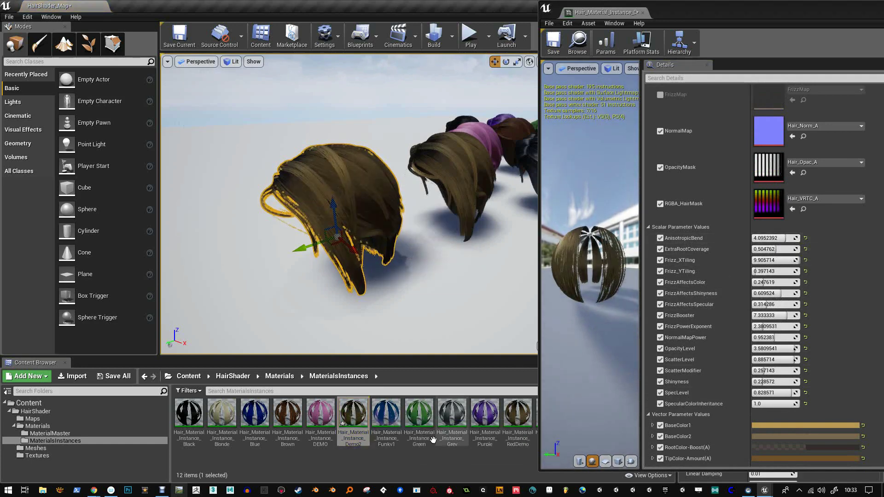
key("ctrl+s")
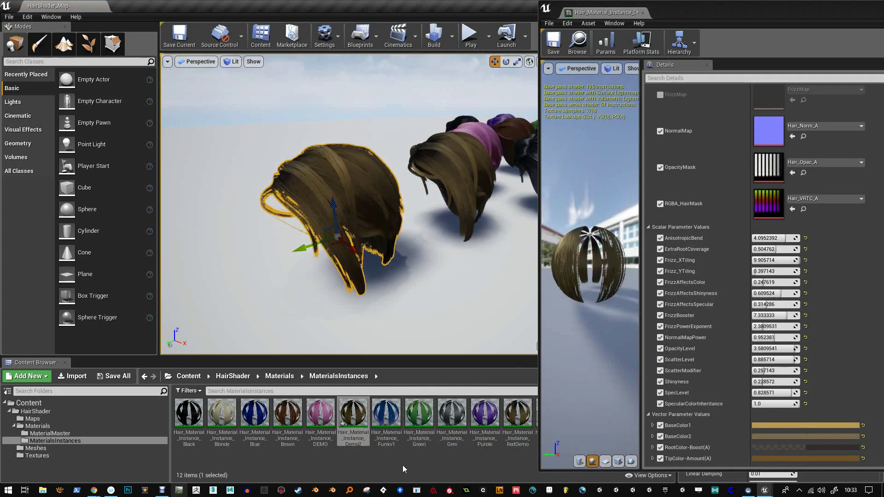
left_click(403, 465)
left_click(267, 135)
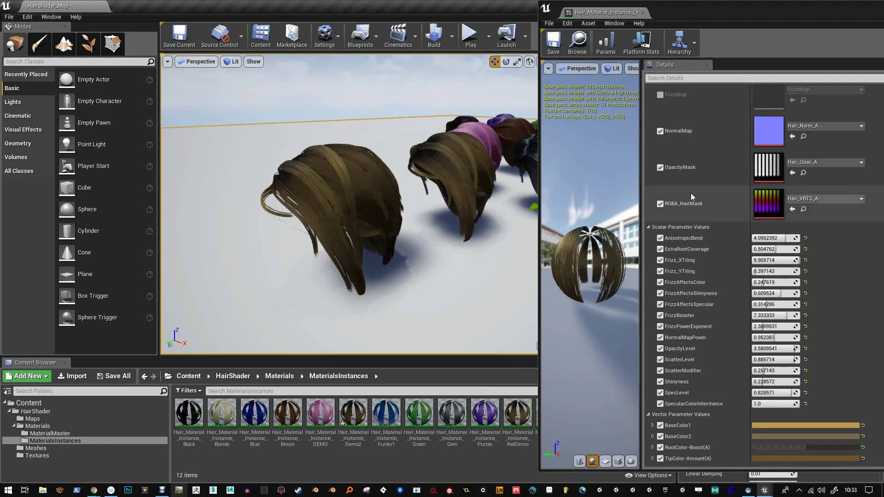
Set AnisotropicBend to about 1.429 on the Demo2 material instance.
mouse_move(775, 238)
left_mouse_down()
mouse_move(765, 239)
mouse_move(788, 238)
left_mouse_up()
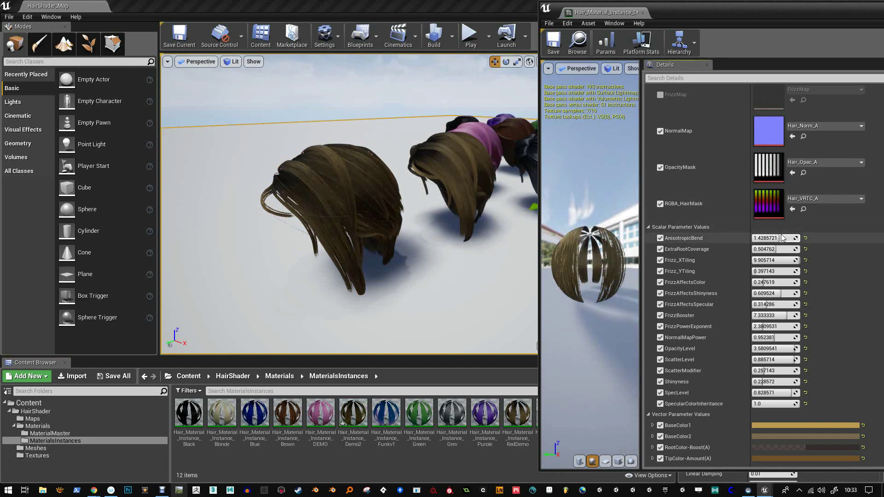
Set AnisotropicBend to about 0.095 and ExtraRootCoverage to about 0.448 on the Demo2 material instance.
left_click_drag(782, 238, 775, 237)
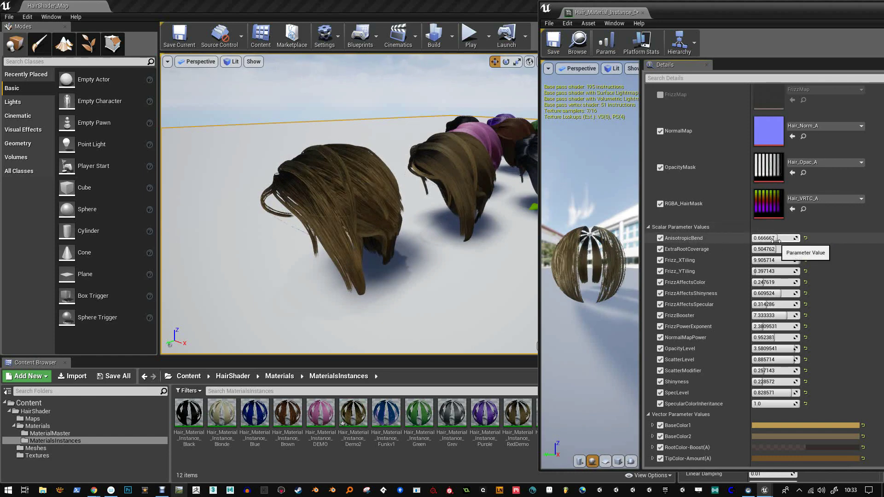
mouse_move(775, 240)
left_mouse_down()
mouse_move(760, 239)
mouse_move(775, 240)
mouse_move(774, 250)
left_mouse_up()
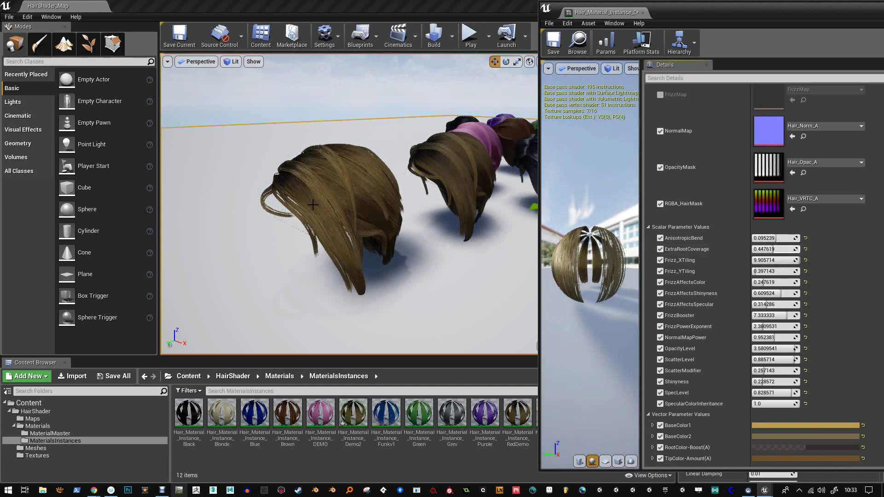
right_click_drag(292, 184, 311, 204)
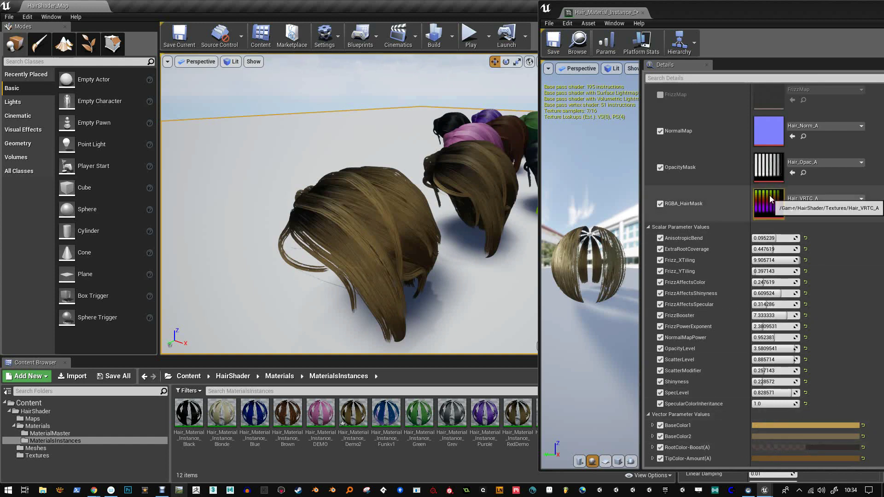
Change the RootColor-Boost(A) vector parameter of the Demo2 instance to a bright pinkish red.
left_click(818, 448)
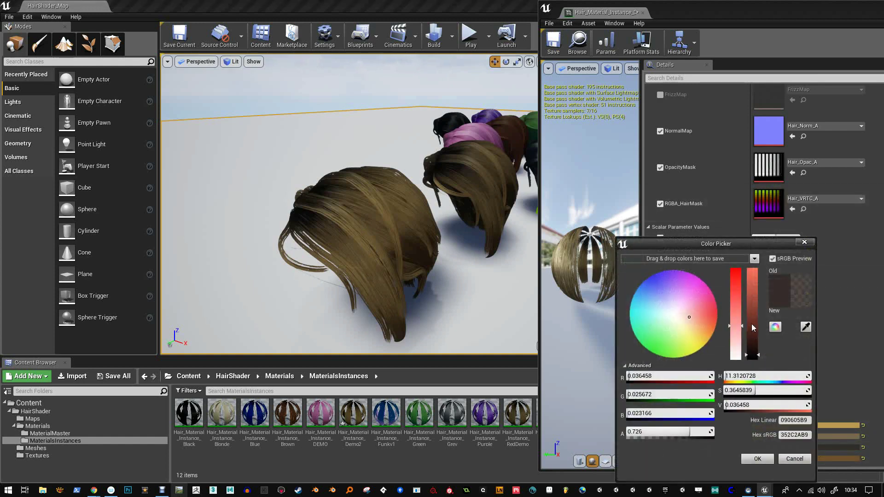
left_click_drag(751, 344, 749, 305)
mouse_move(700, 319)
left_mouse_down()
mouse_move(752, 282)
mouse_move(751, 293)
left_mouse_up()
left_click(754, 458)
left_click_drag(412, 271, 415, 271, "alt")
scroll(415, 271, "up", 3)
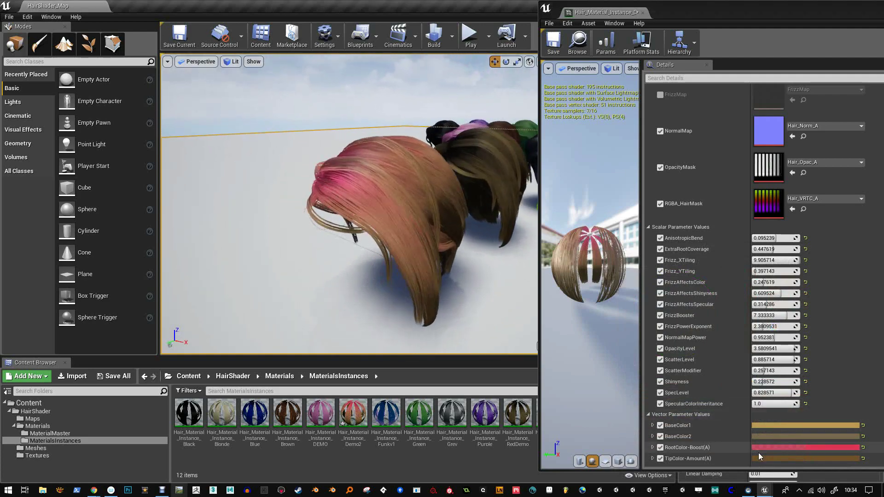
Change the TipColor-Amount(A) vector parameter to a bright blue and frame the recoloured wig.
left_click(764, 457)
left_click_drag(656, 313, 594, 281)
left_click_drag(697, 311, 698, 286)
left_click(707, 459)
mouse_move(427, 273)
right_mouse_down()
mouse_move(410, 281)
mouse_move(420, 267)
right_mouse_up()
left_click(340, 225)
key("f")
left_click(278, 125)
right_click_drag(419, 229, 401, 249)
Uncover more of the level viewport beside the instance editor and set TipColor-Amount(A) to light green, hex sRGB ADEAB5FF.
left_click_drag(539, 186, 641, 187)
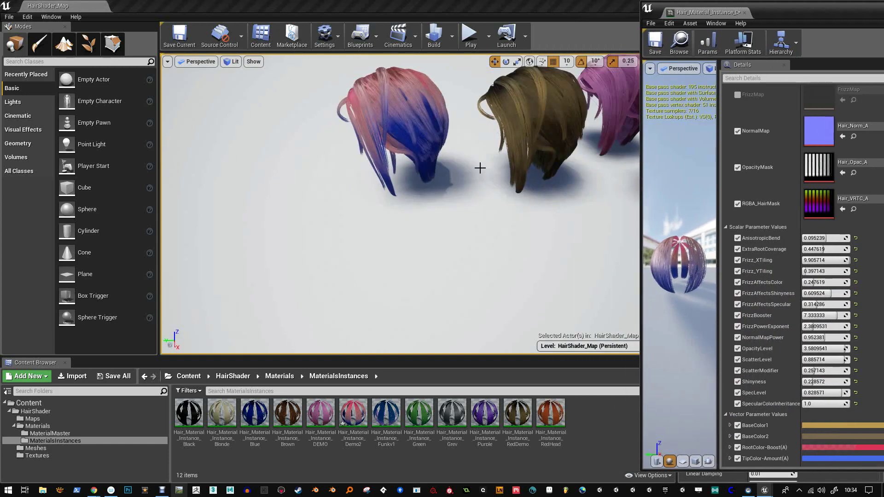
left_click(828, 459)
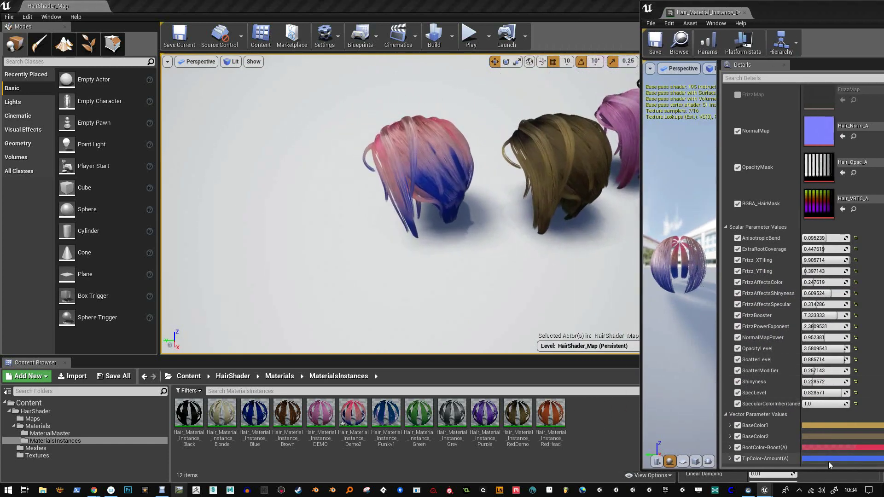
left_click_drag(750, 281, 672, 332)
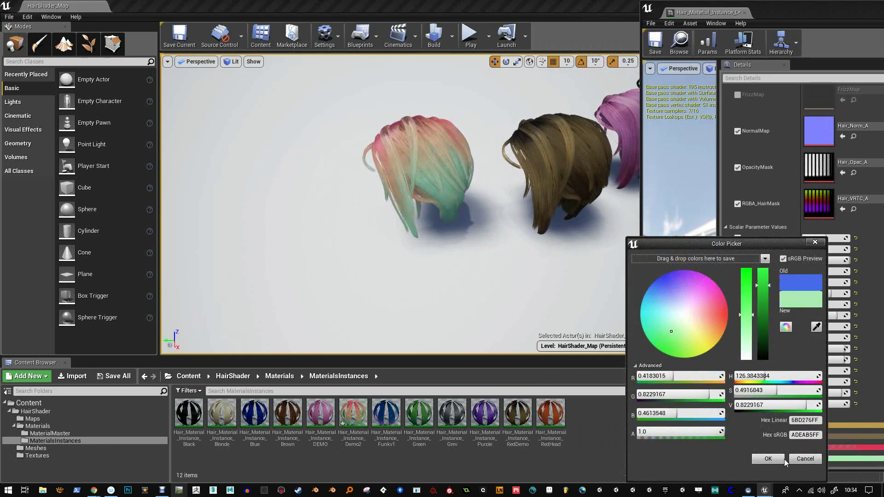
left_click(772, 458)
left_click_drag(513, 211, 481, 194, "alt")
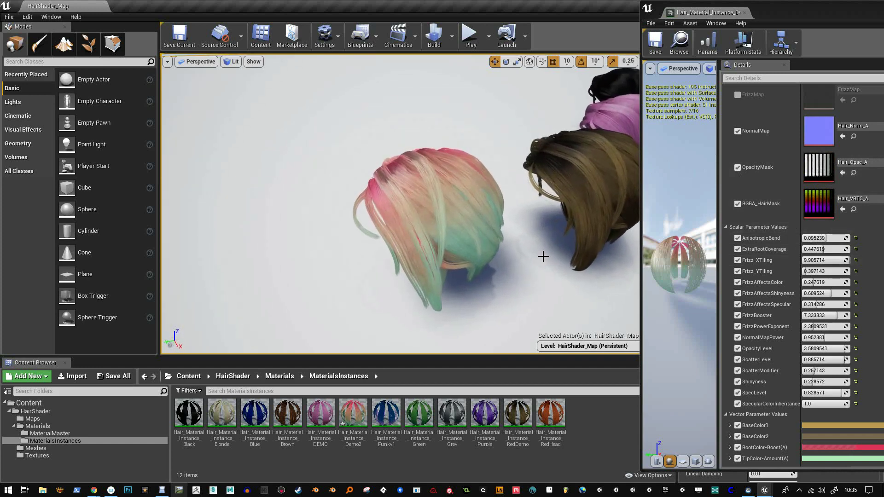
left_click_drag(544, 256, 504, 258, "alt")
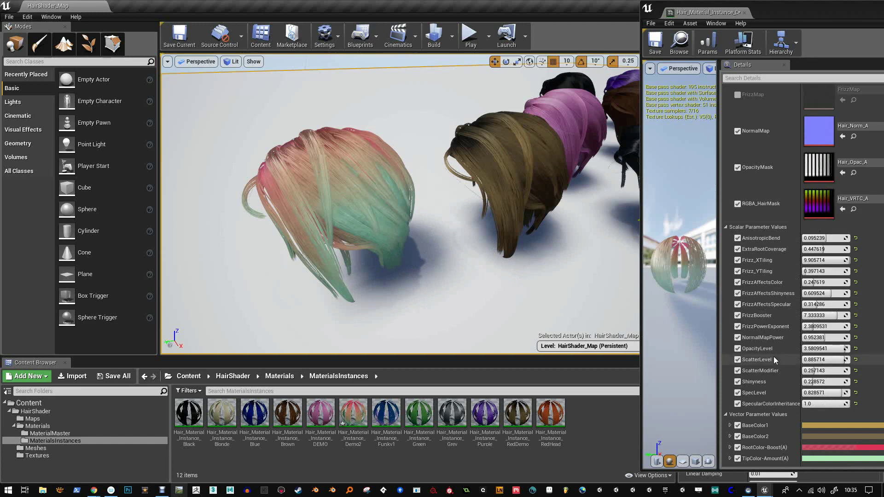
Set ScatterLevel to about 0.495, ScatterModifier to about 0.248 and Shinyness to about 0.610.
left_click_drag(830, 360, 818, 361)
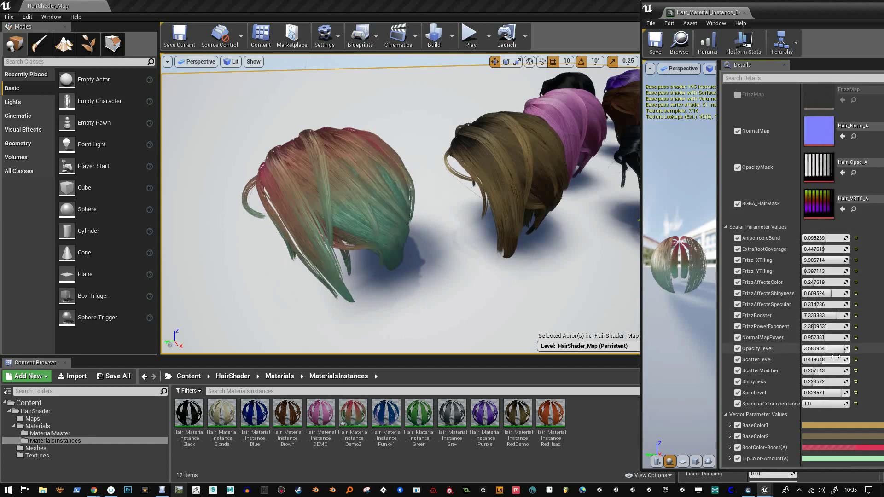
mouse_move(818, 360)
left_mouse_down()
mouse_move(825, 370)
mouse_move(816, 370)
left_mouse_up()
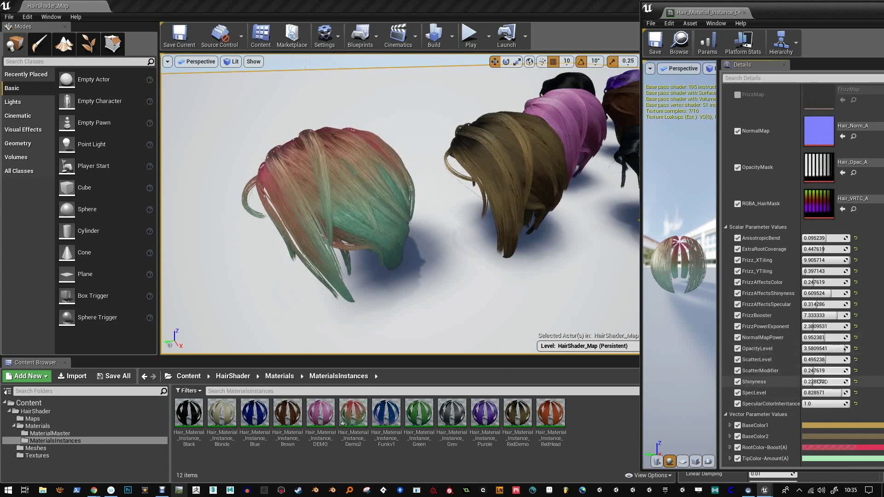
left_click_drag(820, 382, 818, 381)
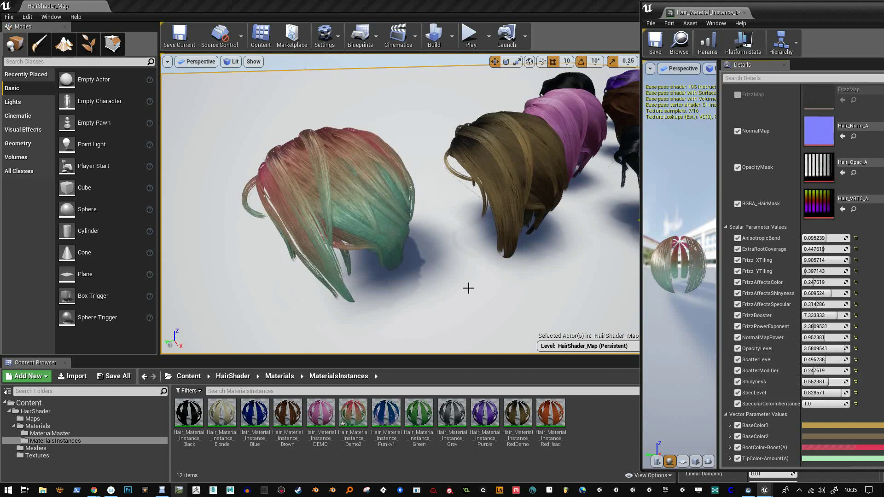
scroll(469, 290, "up", 6)
scroll(470, 289, "up", 3)
left_click_drag(824, 381, 827, 382)
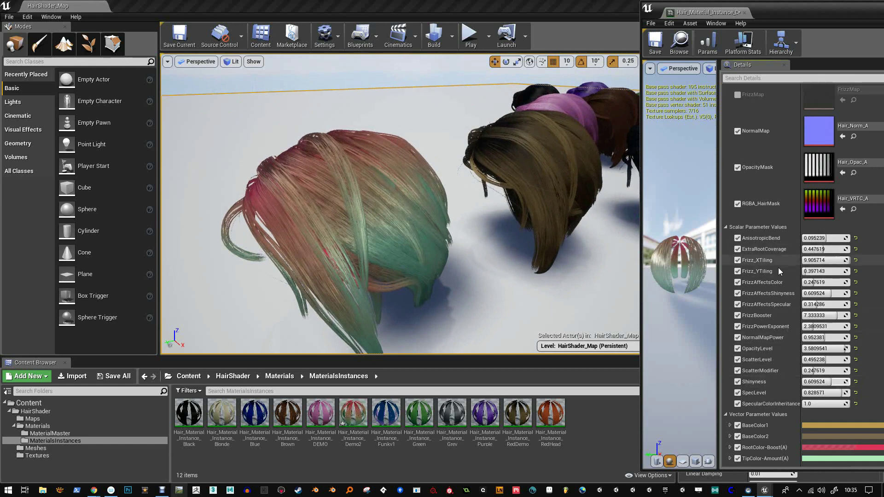
Set FrizzAffectsShinyness to about 0.752 and inspect the hair strands up close.
left_click_drag(831, 294, 825, 294)
scroll(411, 235, "up", 6)
scroll(411, 233, "up", 5)
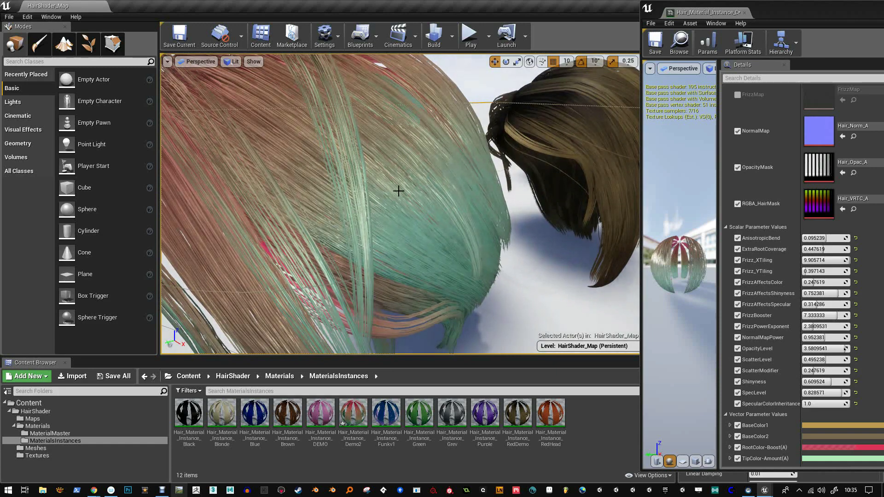
Enable the FrizzMap texture parameter and set Frizz_XTiling to about 2.457 and Frizz_YTiling to about 0.434.
scroll(806, 161, "up", 1)
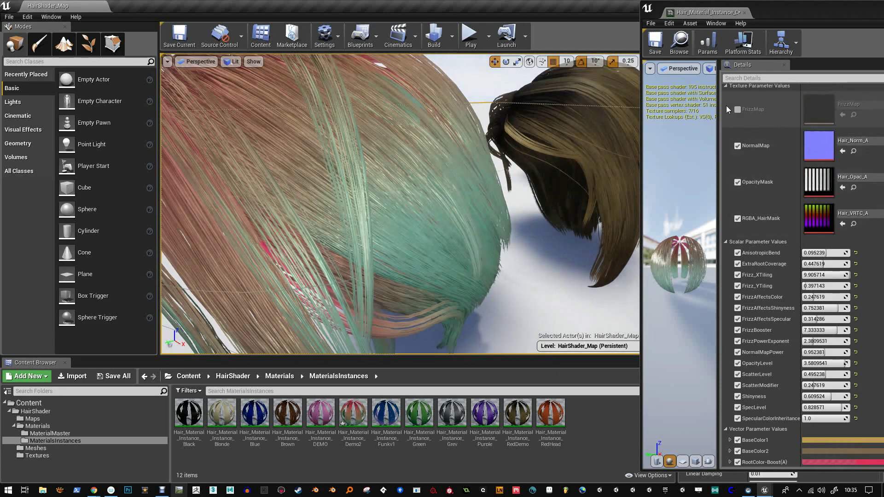
left_click(738, 110)
left_click(737, 109)
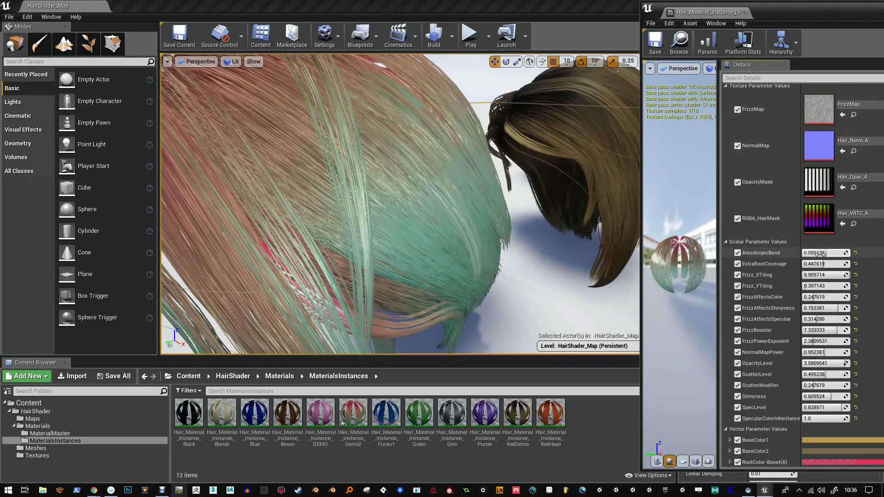
left_click_drag(824, 273, 804, 286)
scroll(477, 208, "down", 10)
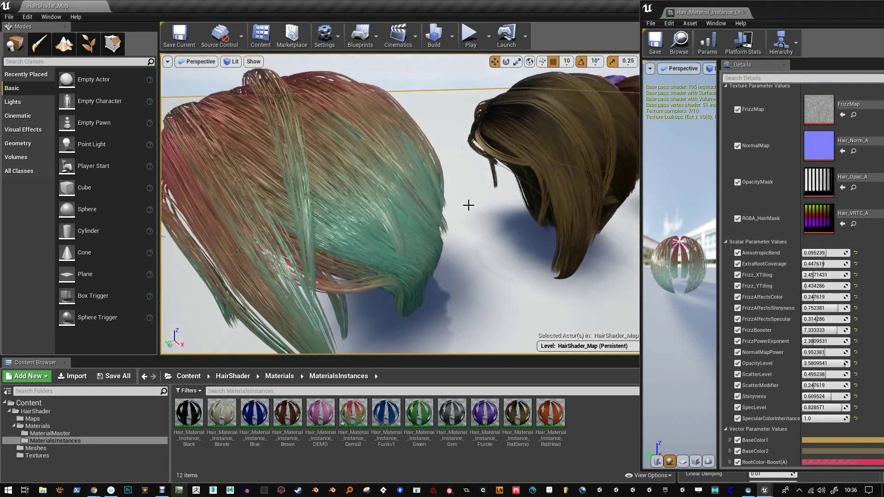
right_click_drag(455, 221, 482, 221)
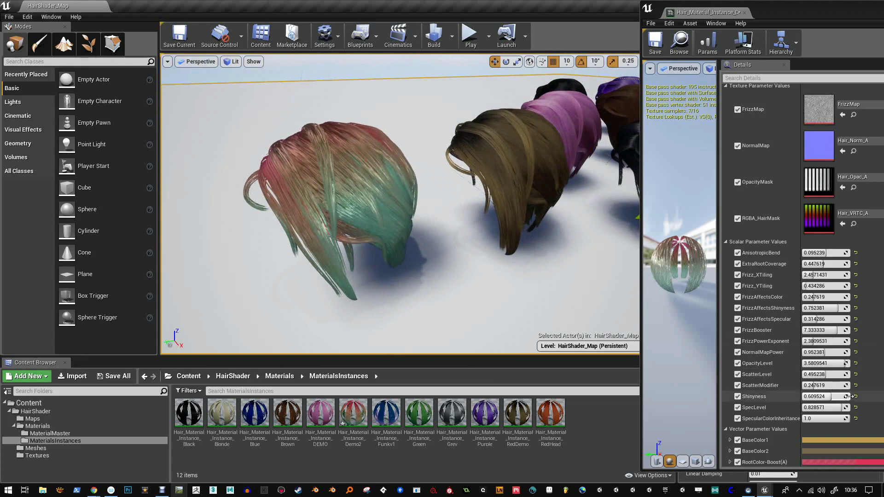
Set Shinyness to about 0.495, SpecLevel to 0.457, ScatterLevel to 0.514 and OpacityLevel to 2.438.
left_click_drag(835, 397, 816, 408)
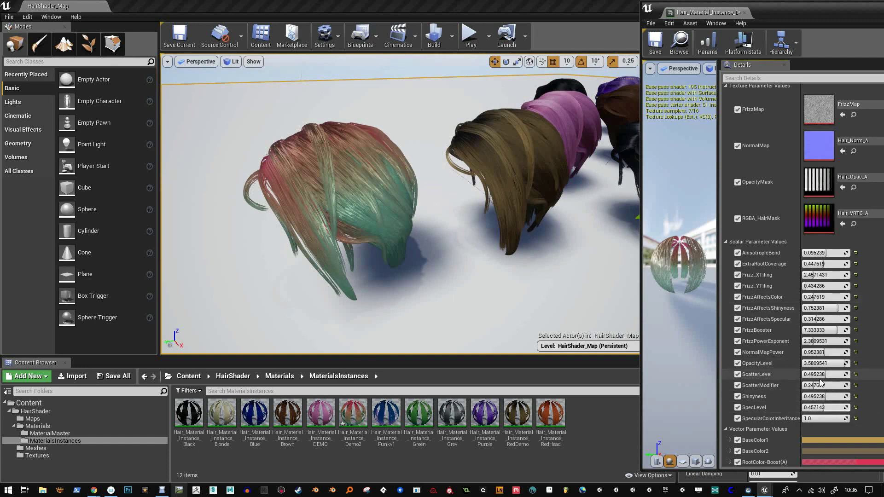
mouse_move(821, 374)
left_mouse_down()
mouse_move(829, 374)
mouse_move(818, 364)
mouse_move(832, 363)
left_mouse_up()
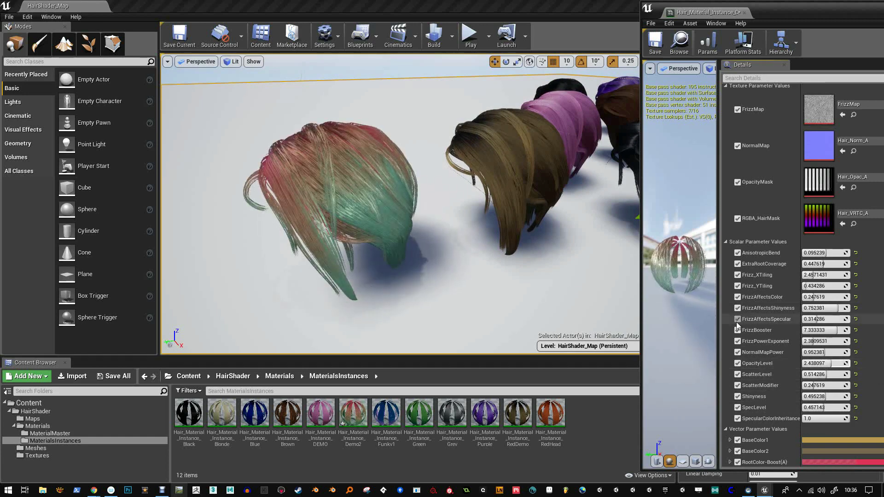
Set FrizzPowerExponent to 2.0, FrizzBooster to about 3.143, FrizzAffectsSpecular to about 0.210 and FrizzAffectsShinyness to about 0.295.
left_click_drag(819, 342, 822, 330)
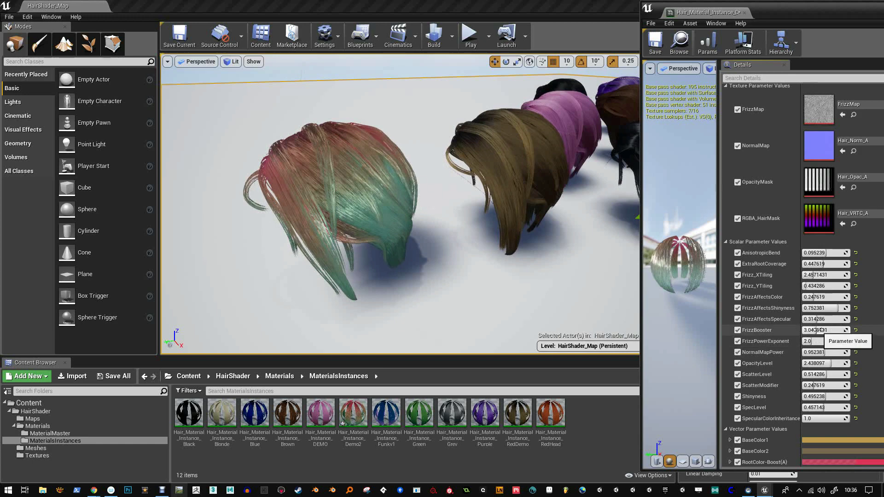
left_click_drag(818, 319, 814, 320)
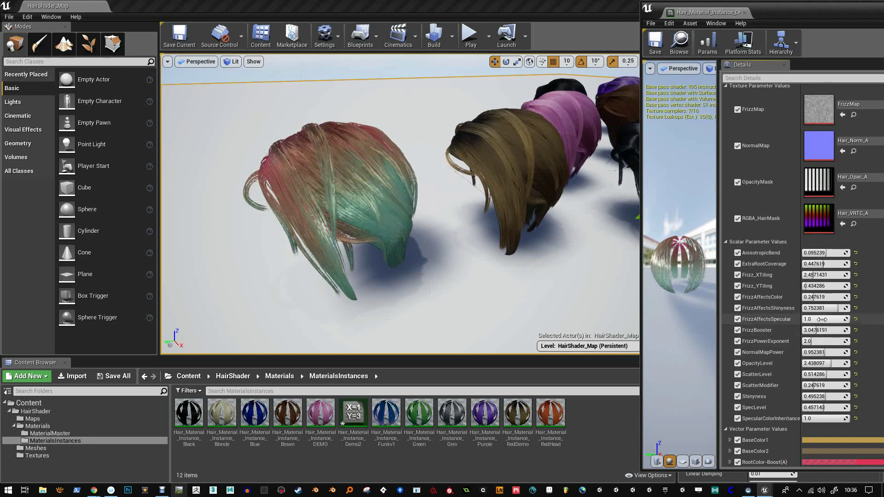
mouse_move(820, 320)
left_mouse_down()
mouse_move(815, 330)
mouse_move(831, 308)
mouse_move(810, 308)
left_mouse_up()
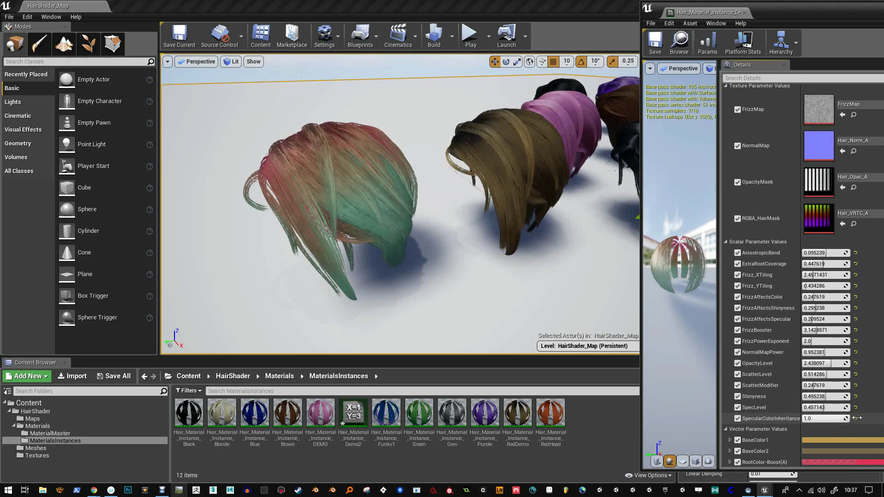
Set SpecularColorInheritance to about 0.476 and AnisotropicBend to about 1.238, and inspect the framed wig from behind.
left_click_drag(857, 418, 847, 417)
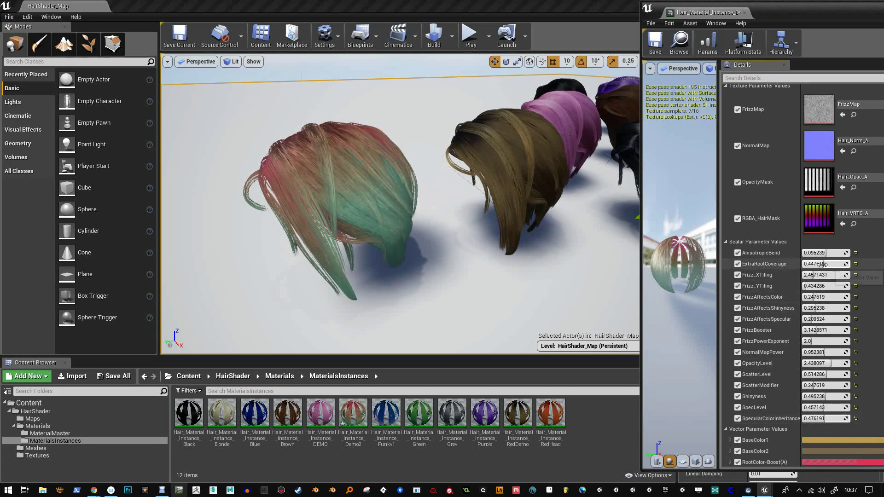
left_click_drag(822, 253, 825, 252)
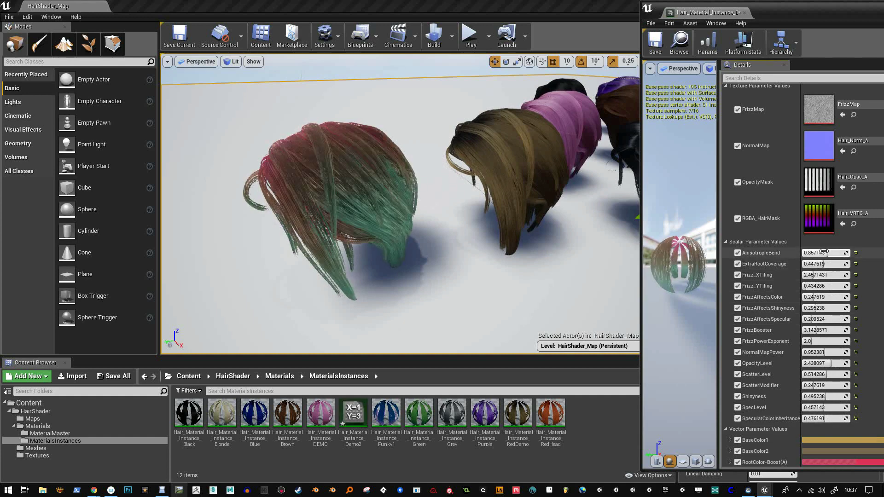
left_click_drag(453, 236, 424, 239)
scroll(424, 239, "down", 6)
left_click(398, 244)
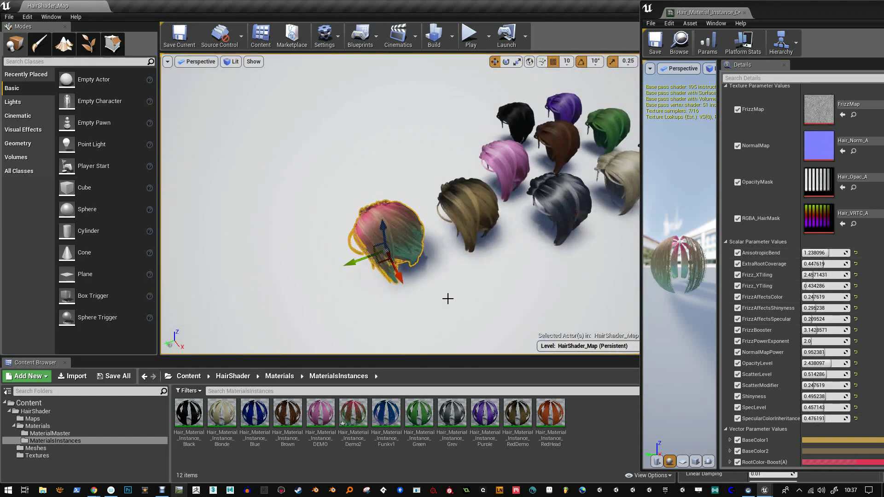
key("f")
left_click_drag(460, 285, 413, 186, "alt")
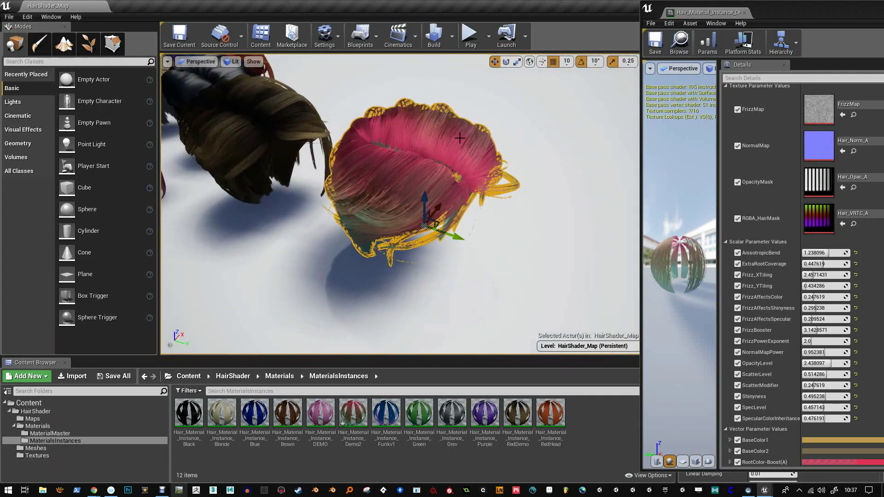
Set AnisotropicBend to about -0.476 and Shinyness to about 0.829, checking the highlights around the wig.
mouse_move(825, 255)
left_mouse_down()
mouse_move(807, 254)
mouse_move(826, 257)
left_mouse_up()
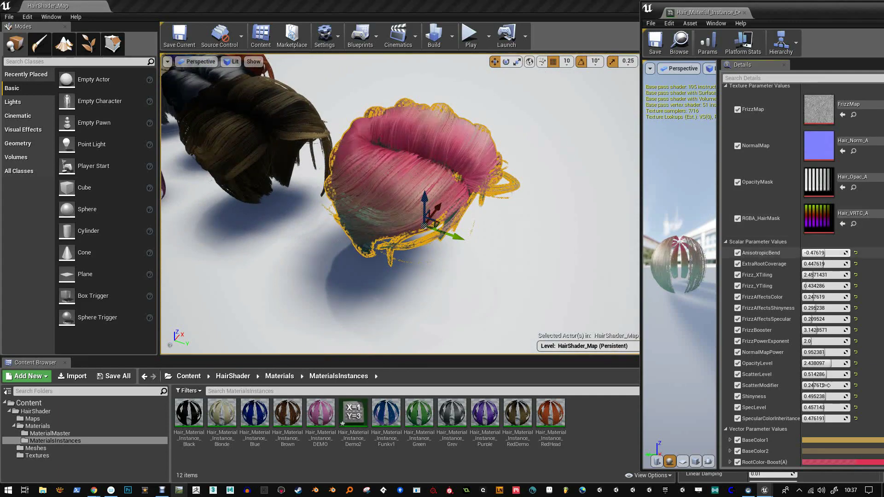
mouse_move(826, 399)
left_mouse_down()
mouse_move(842, 399)
mouse_move(830, 399)
left_mouse_up()
left_click_drag(445, 198, 471, 211, "alt")
left_click(534, 178)
mouse_move(539, 212)
left_mouse_down("alt")
mouse_move(527, 217)
mouse_move(541, 212)
left_mouse_up("alt")
left_click(368, 190)
left_click_drag(438, 216, 537, 230, "alt")
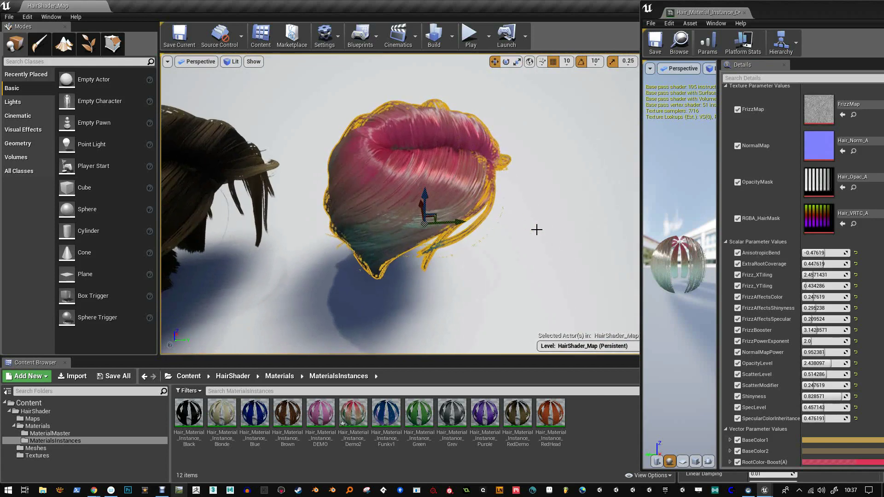
left_click(253, 61)
mouse_move(230, 65)
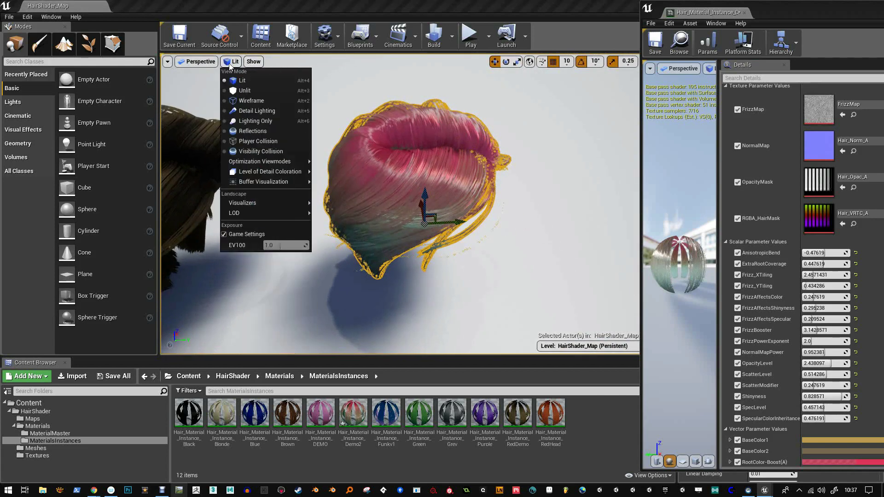
mouse_move(171, 65)
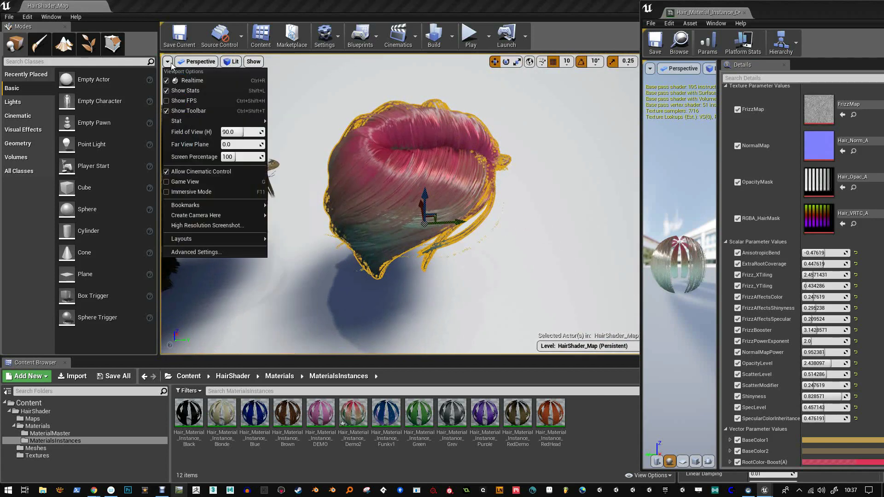
mouse_move(184, 205)
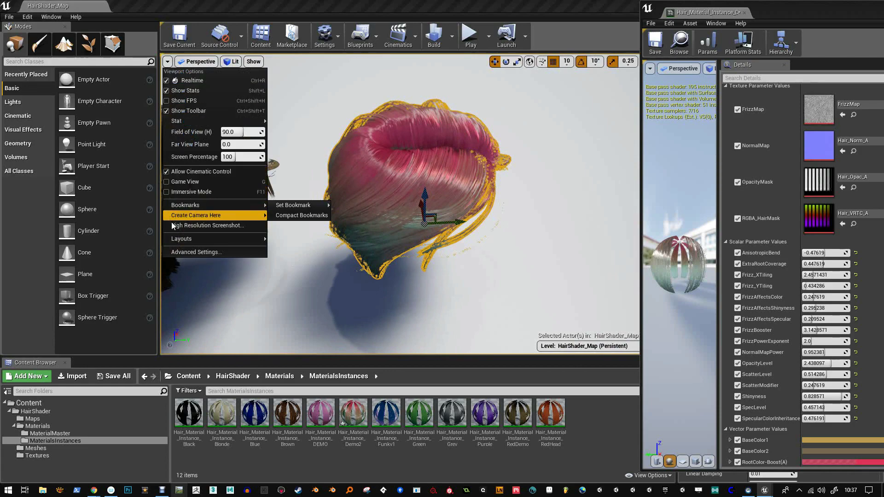
left_click(308, 88)
key("1")
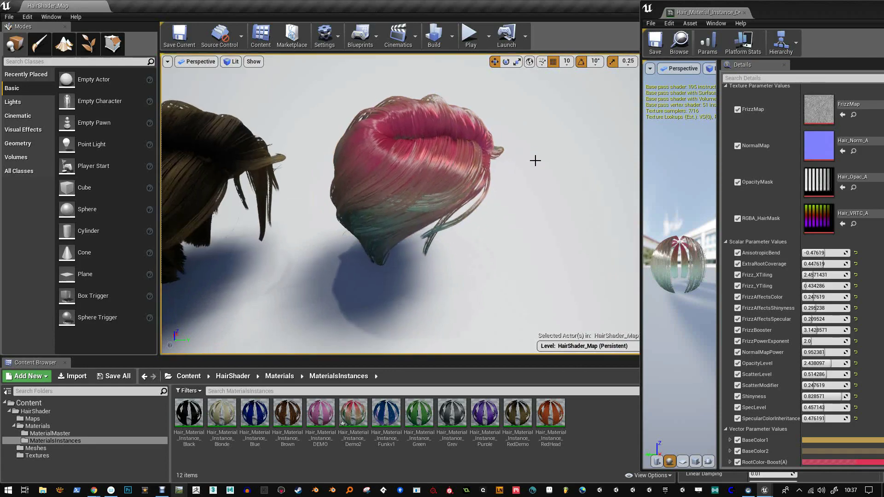
key("2")
key("3")
scroll(507, 205, "down", 5)
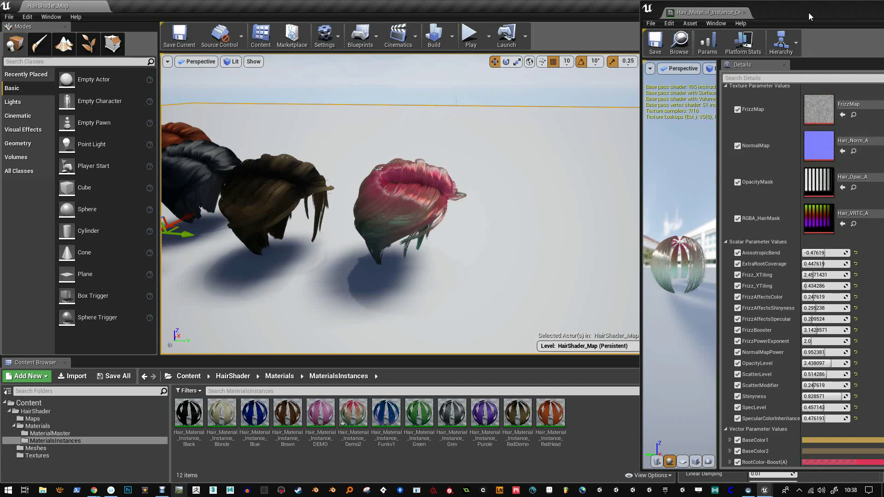
Move the material instance editor further into view, enlarge its preview area and rotate the preview.
left_click_drag(808, 12, 755, 16)
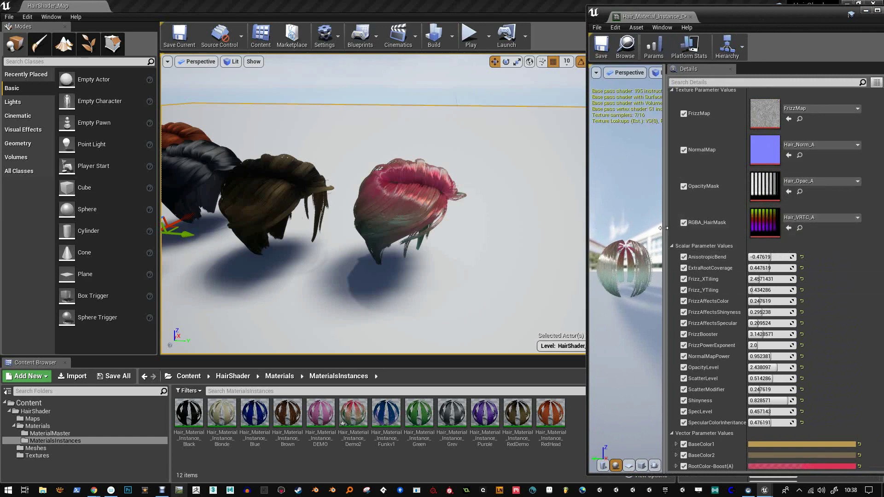
left_click_drag(666, 228, 694, 229)
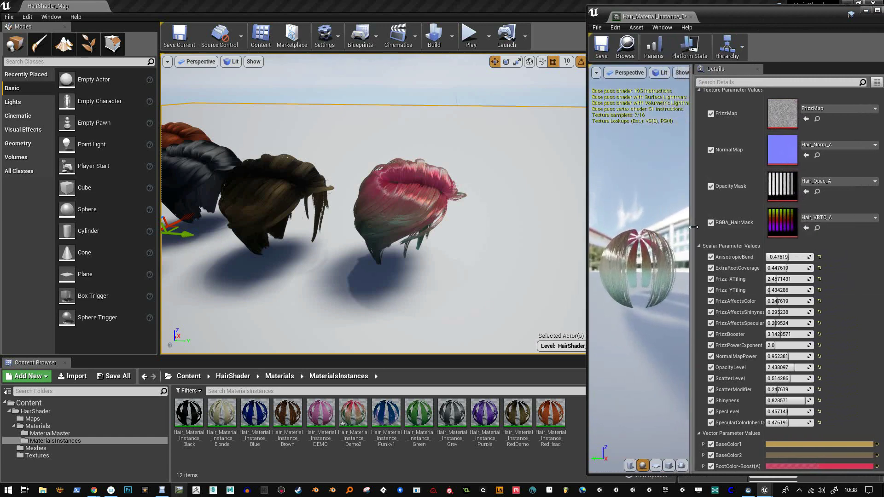
mouse_move(633, 286)
left_mouse_down()
mouse_move(653, 286)
mouse_move(615, 297)
mouse_move(627, 294)
mouse_move(618, 293)
mouse_move(623, 268)
mouse_move(627, 277)
left_mouse_up()
Set Shinyness to about 0.552, ScatterModifier to about 0.124 and ScatterLevel to about 0.133, and compare the wig with the others.
mouse_move(798, 401)
left_mouse_down()
mouse_move(778, 379)
mouse_move(789, 379)
mouse_move(778, 390)
mouse_move(787, 390)
left_mouse_up()
left_click_drag(489, 272, 480, 255, "alt")
left_click_drag(788, 257, 790, 258)
left_click_drag(434, 272, 360, 287, "alt")
middle_click_drag(412, 253, 155, 299)
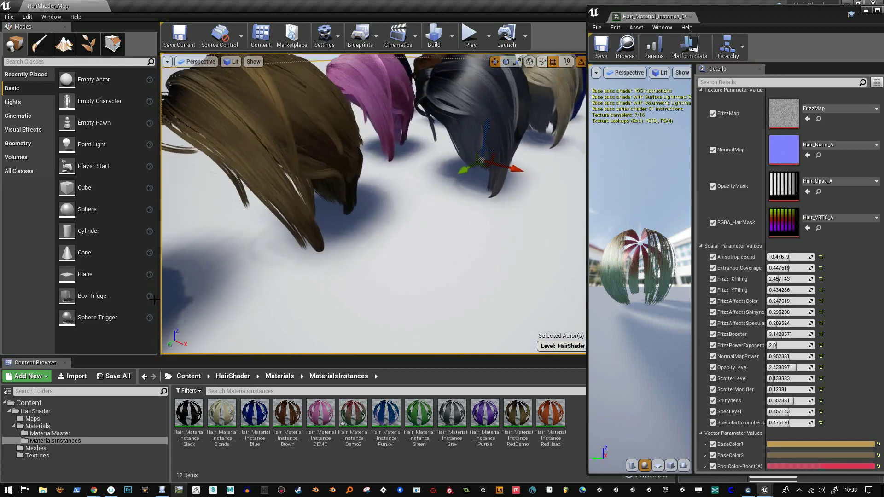
scroll(410, 226, "down", 5)
scroll(348, 253, "down", 3)
middle_click_drag(344, 238, 347, 278)
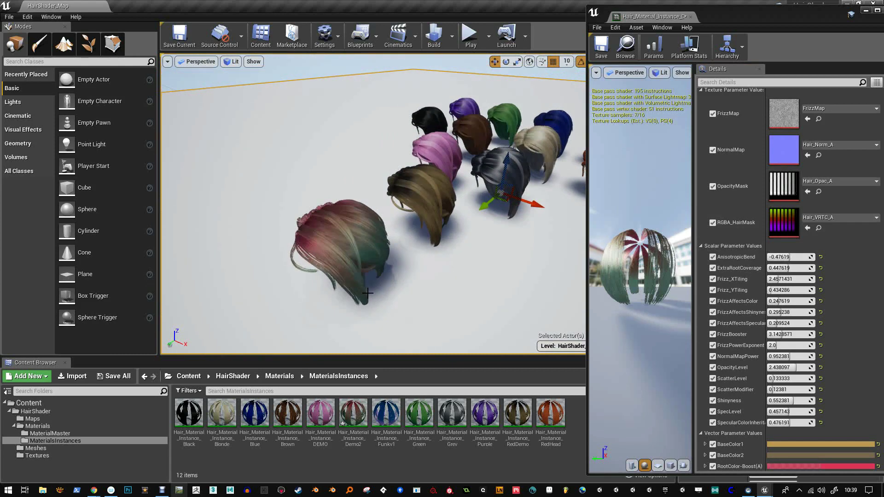